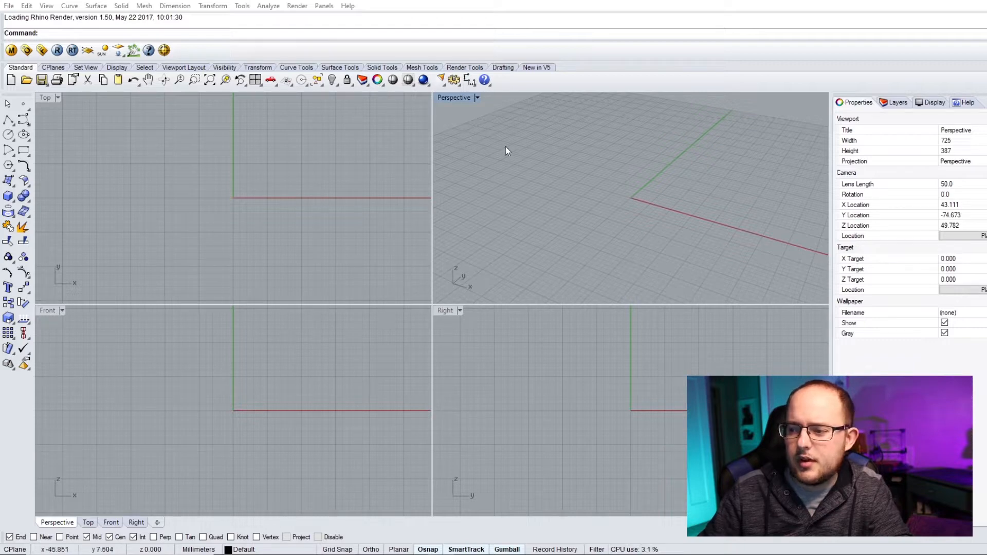
- Maximize the Perspective viewport, then switch to the Top view and back to Perspective
double_click(454, 98)
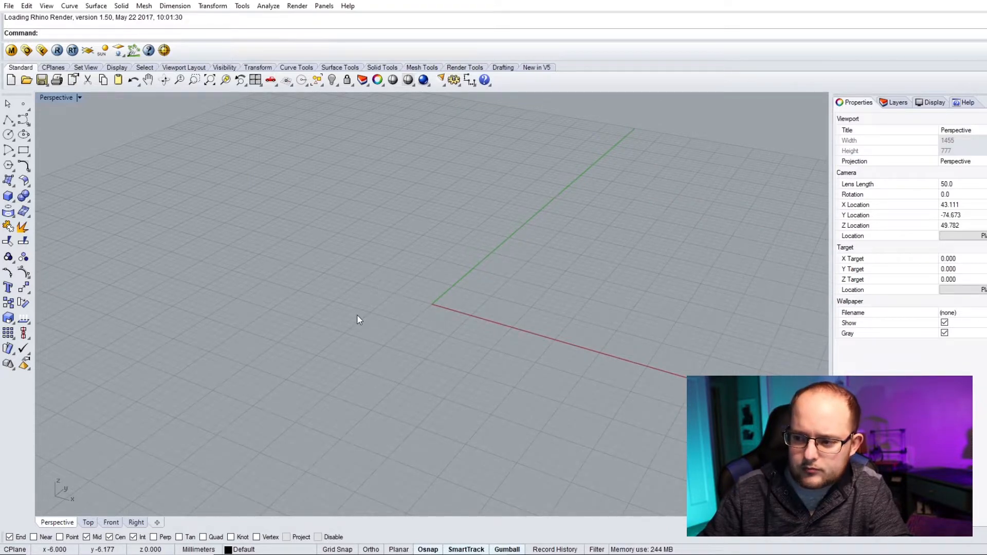
scroll(385, 292, "down", 5)
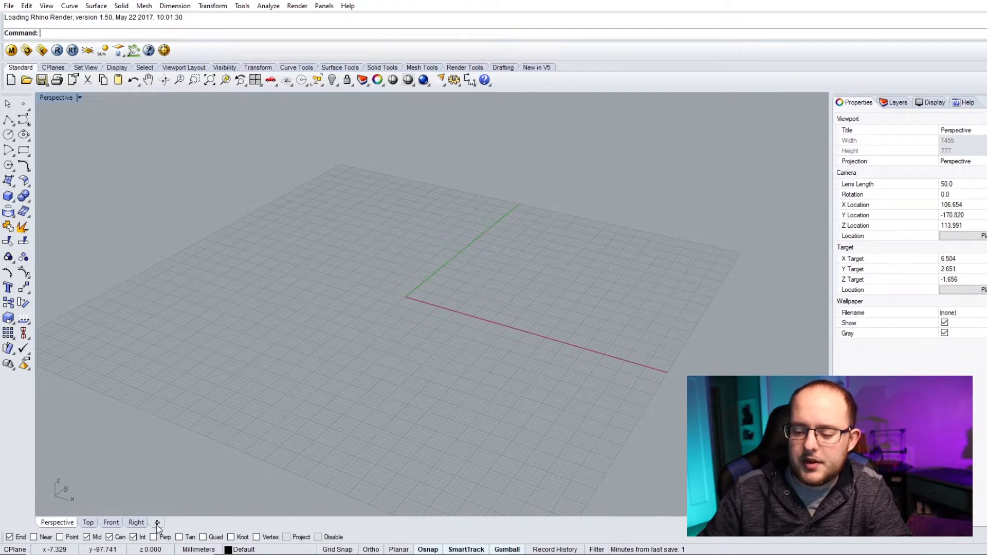
left_click(89, 523)
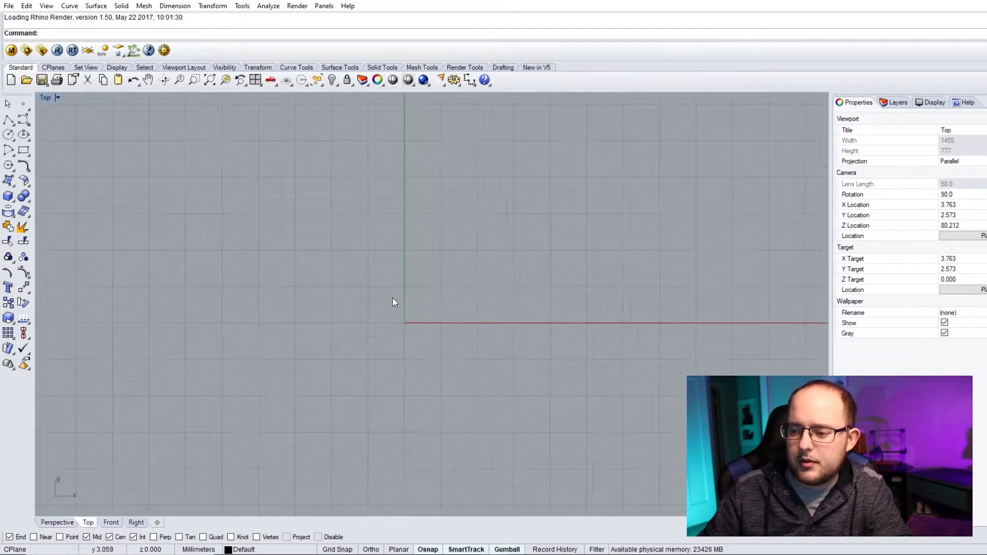
scroll(406, 288, "down", 3)
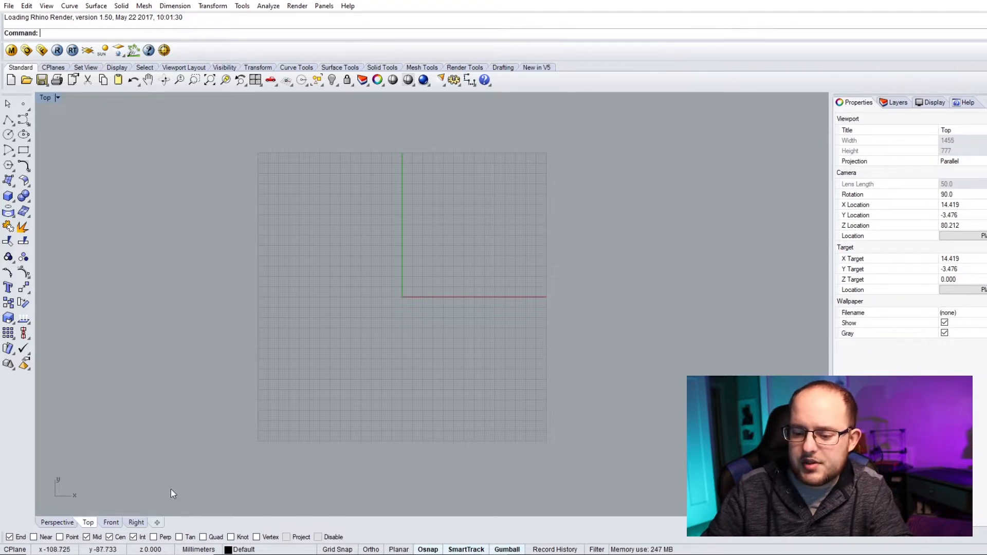
left_click(60, 522)
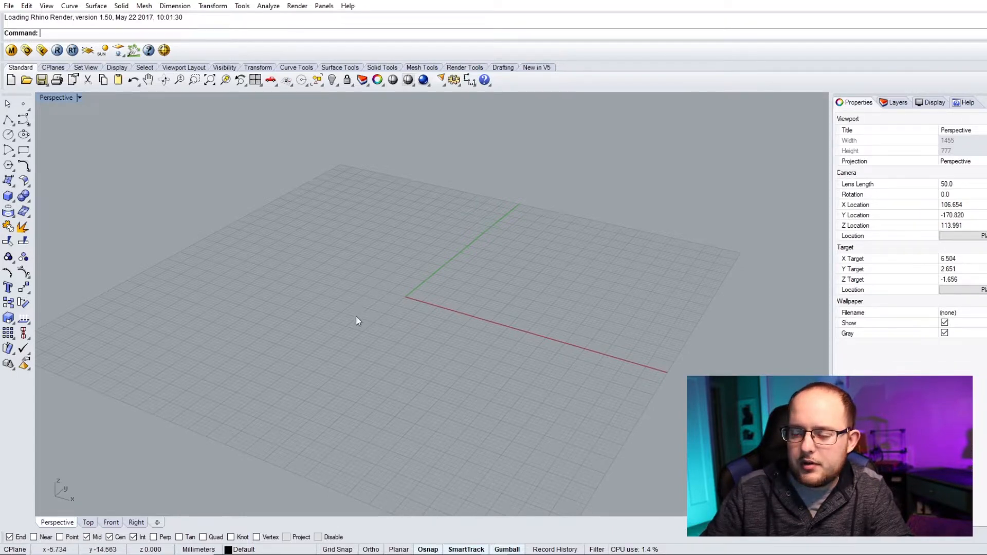
- Try orbiting, rotating, panning and zooming the Perspective view with the navigation tools
right_click_drag(356, 316, 646, 312)
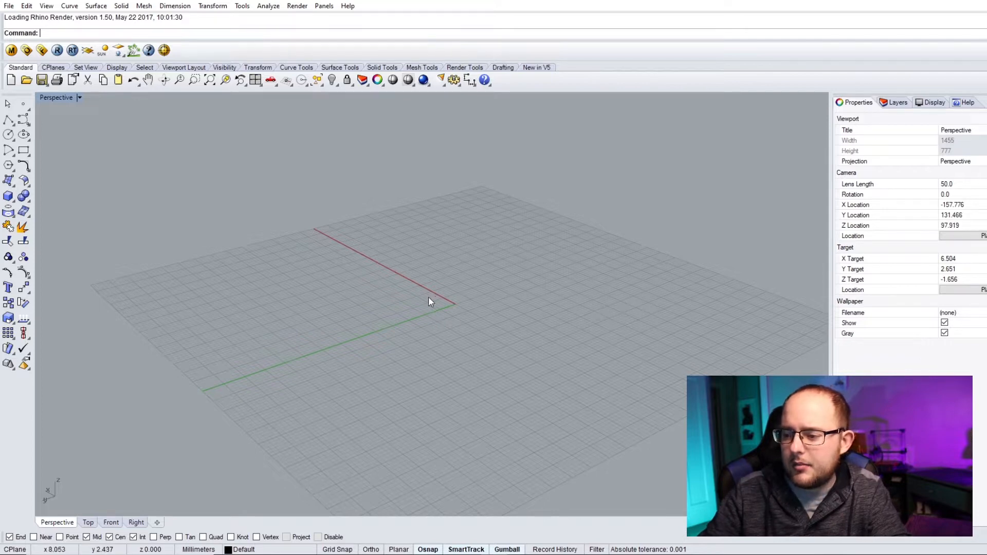
right_click_drag(381, 325, 632, 314)
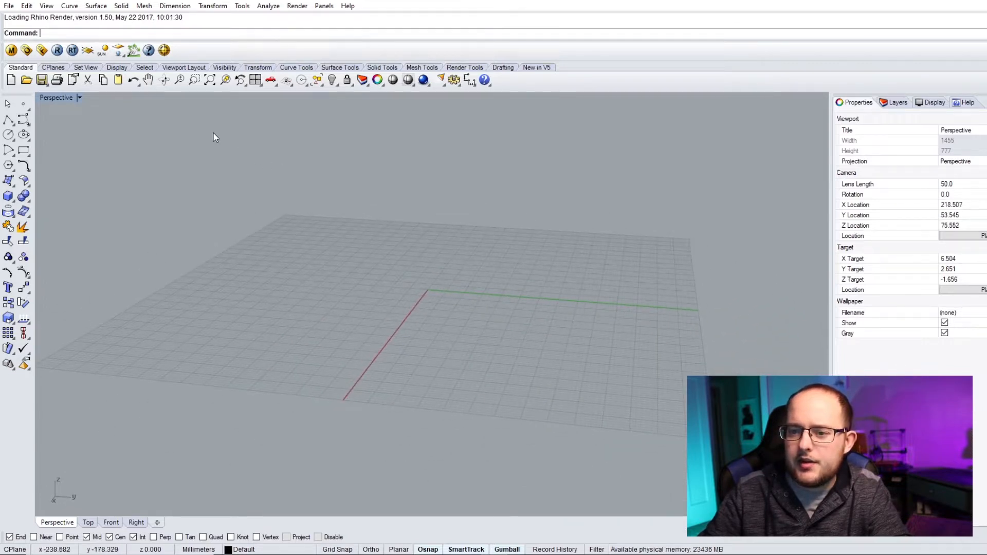
left_click(166, 84)
left_click_drag(497, 298, 100, 322)
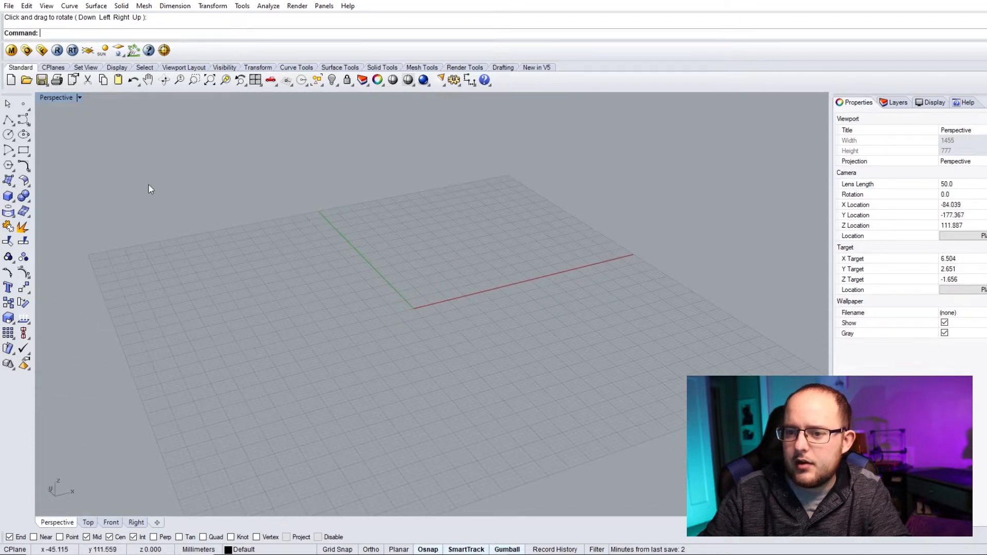
left_click(148, 80)
mouse_move(463, 221)
left_mouse_down()
mouse_move(352, 223)
mouse_move(581, 229)
mouse_move(324, 227)
mouse_move(452, 231)
left_mouse_up()
scroll(451, 231, "down", 4)
scroll(451, 231, "up", 6)
left_click(209, 80)
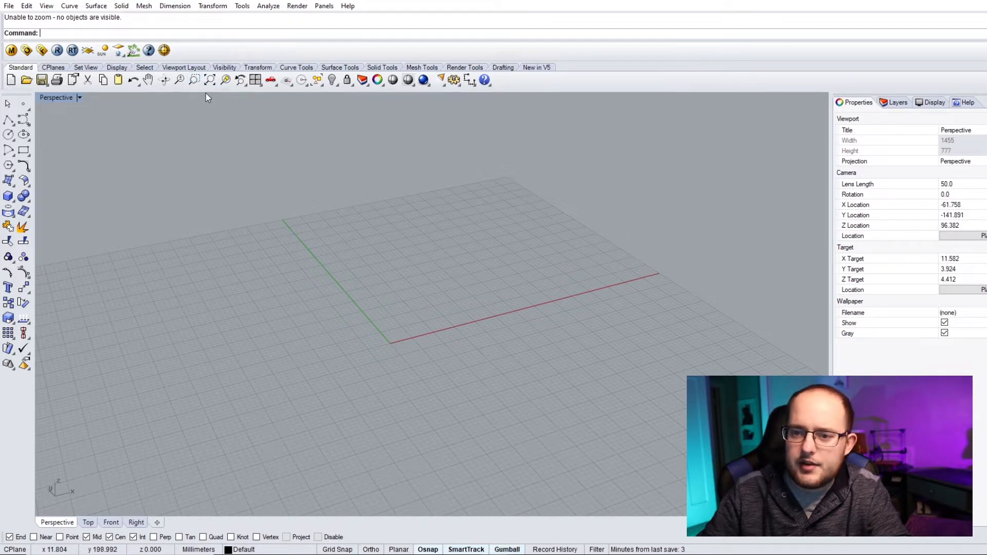
scroll(435, 255, "down", 2)
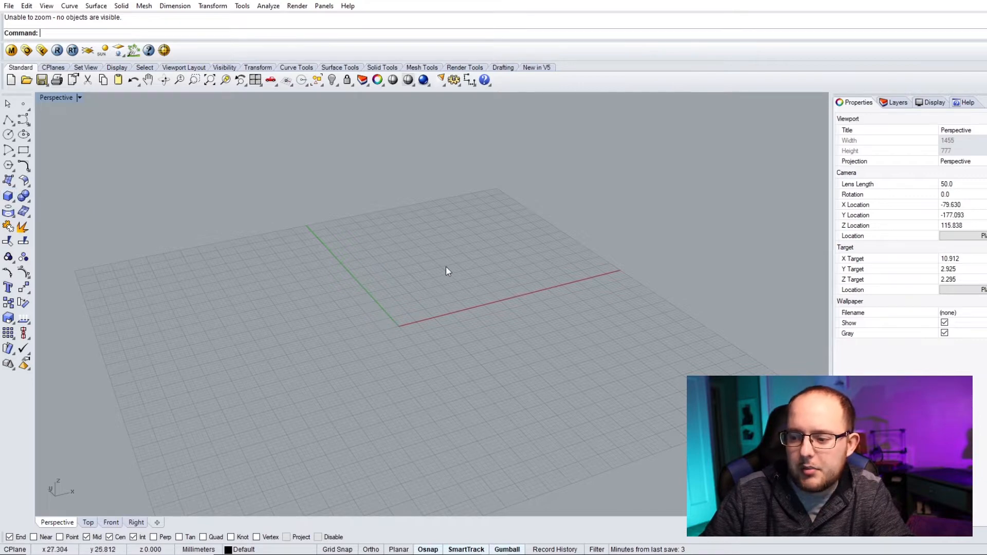
- Create a box with its first base corner at the origin, picking the opposite corner and height freehand
left_click(9, 196)
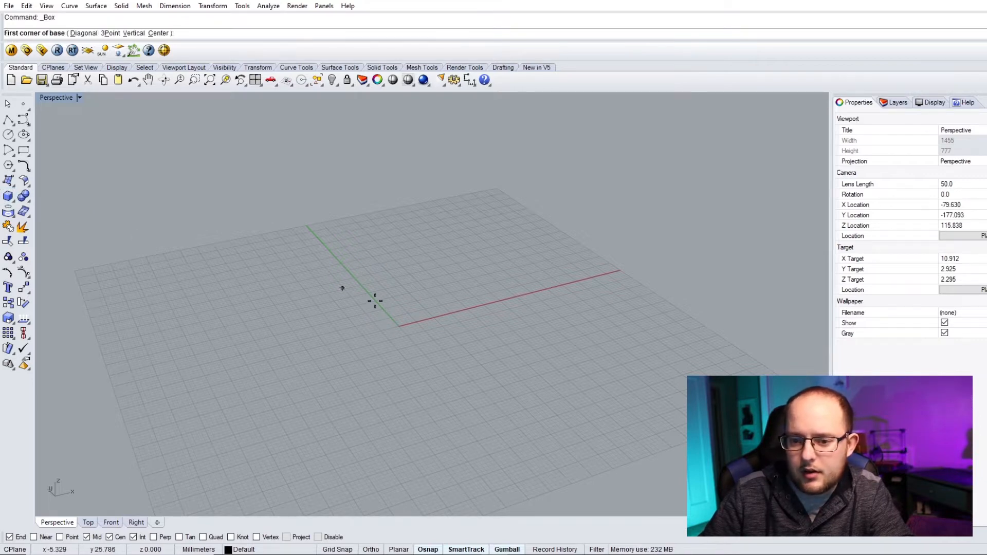
left_click(406, 321)
left_click(425, 263)
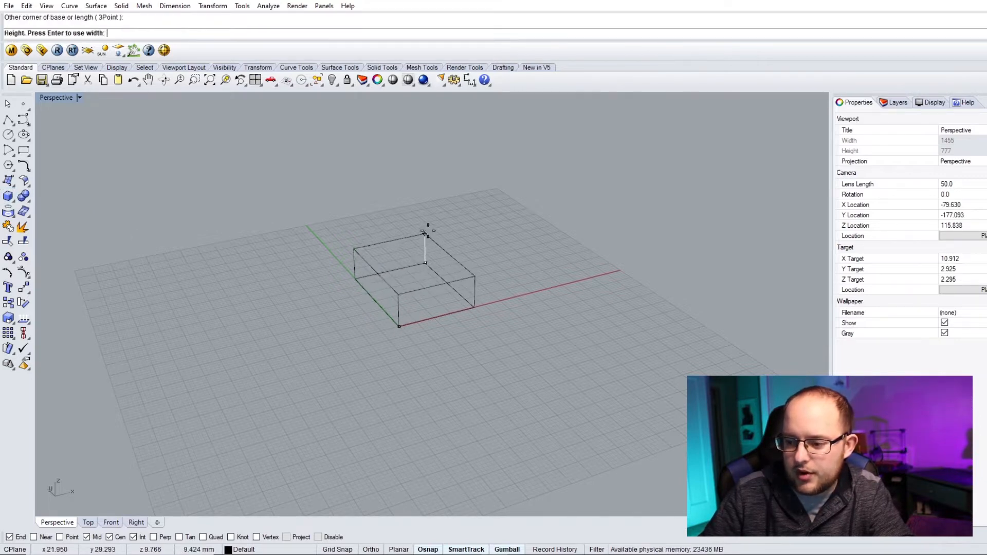
left_click(431, 171)
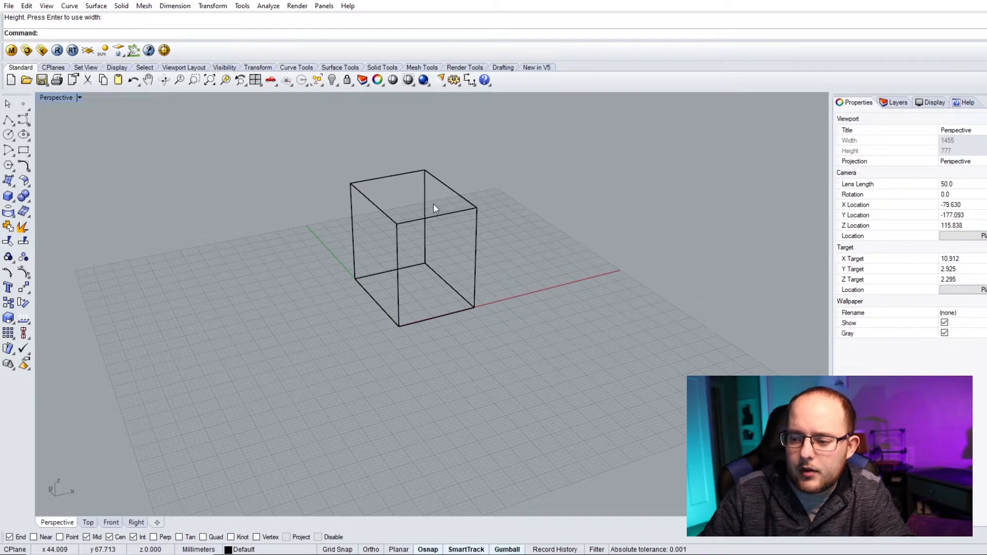
- Set the Perspective viewport display mode to Shaded
scroll(427, 199, "up", 3)
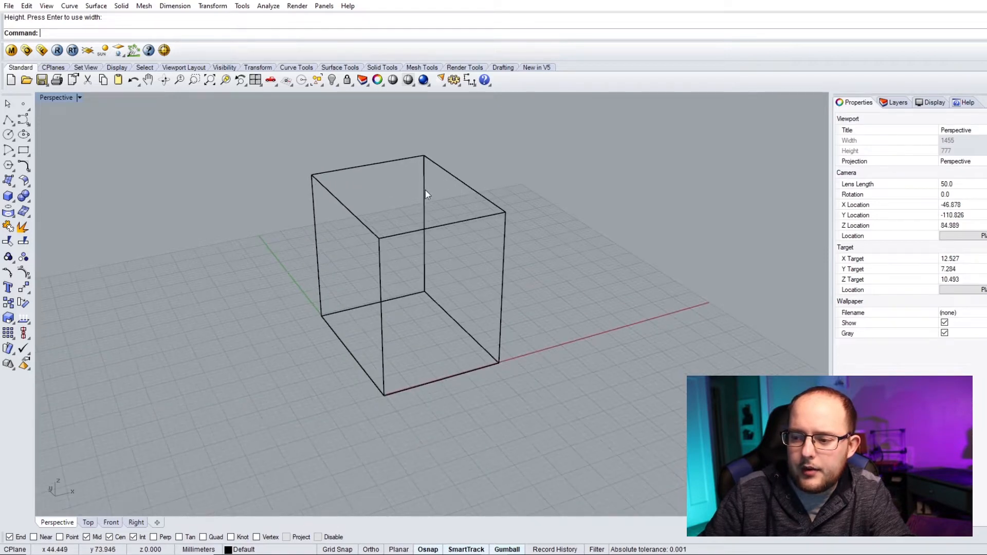
left_click(416, 85)
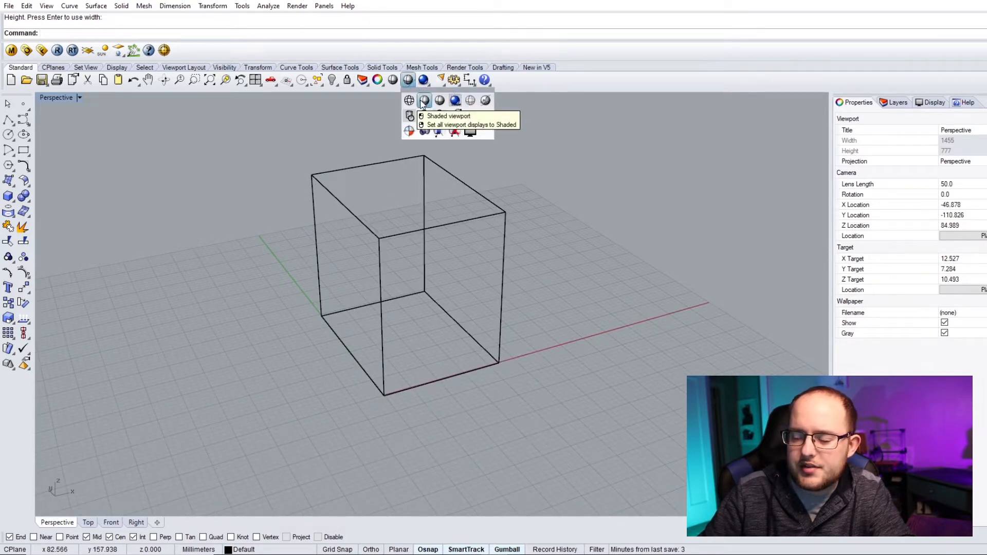
left_click(423, 101)
mouse_move(434, 256)
right_mouse_down()
mouse_move(266, 236)
mouse_move(275, 232)
right_mouse_up()
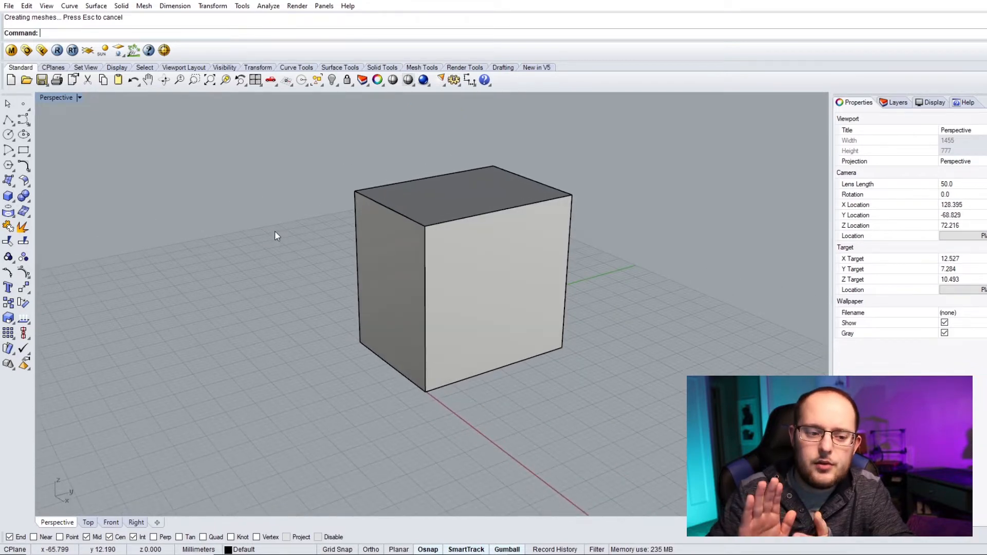
- Switch the viewport display mode to Rendered
left_click(413, 87)
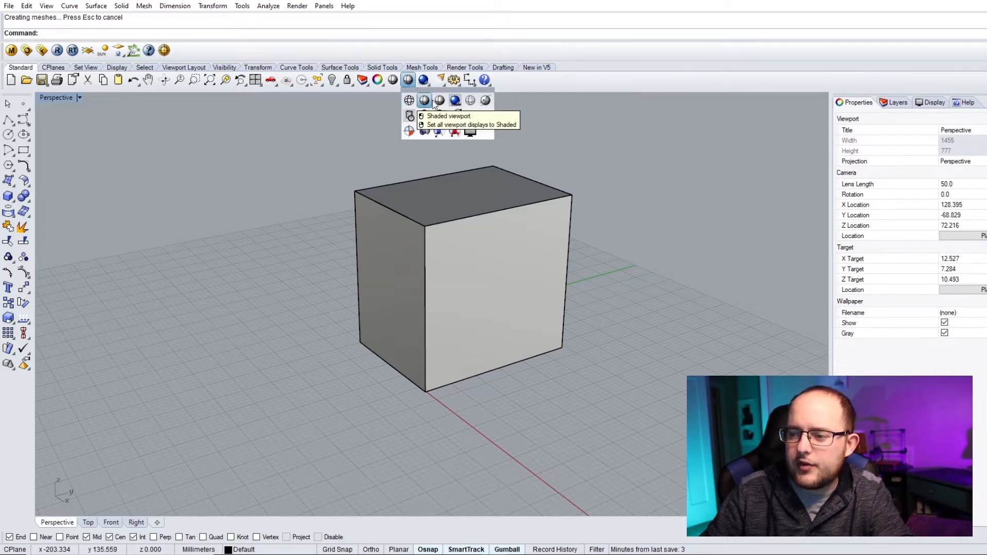
left_click(455, 100)
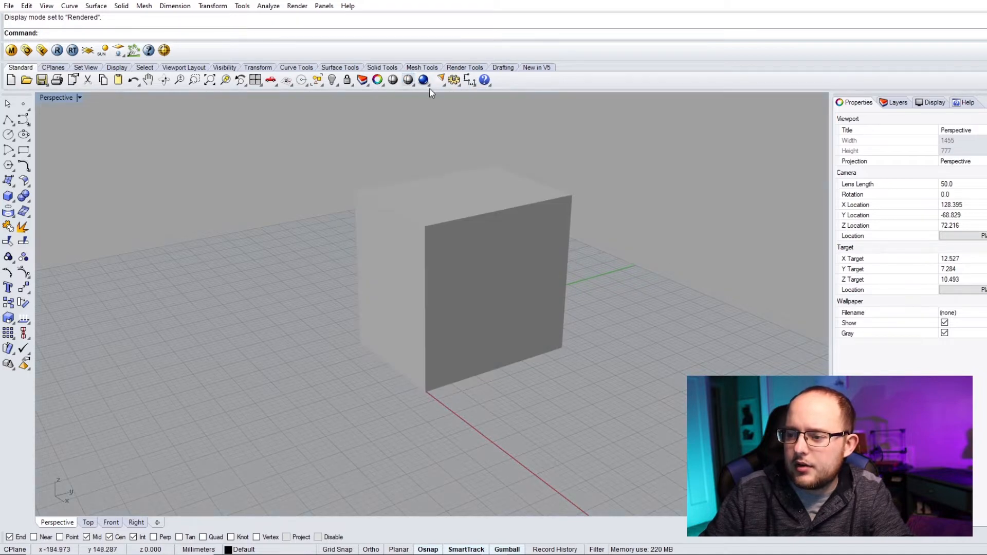
right_click_drag(496, 203, 535, 194)
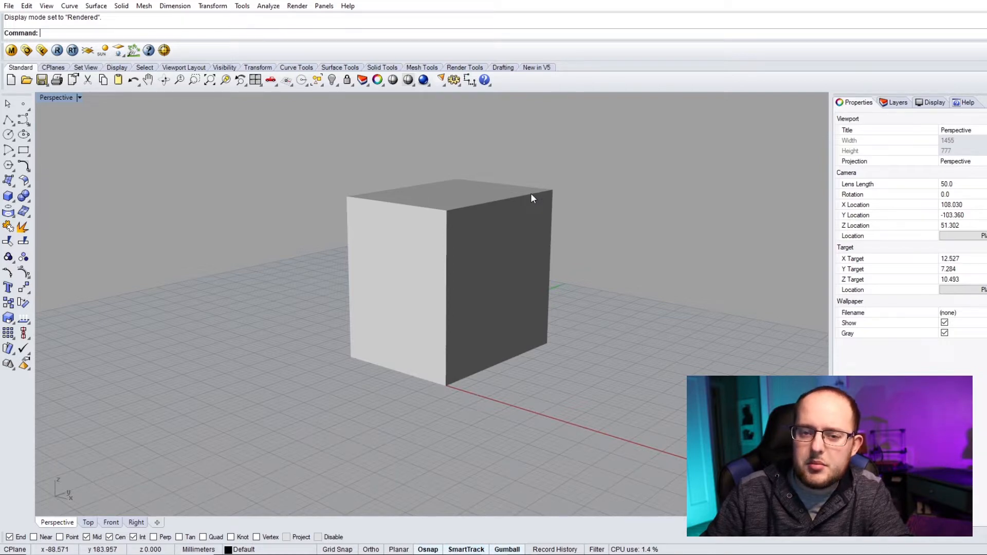
right_click_drag(458, 203, 597, 224)
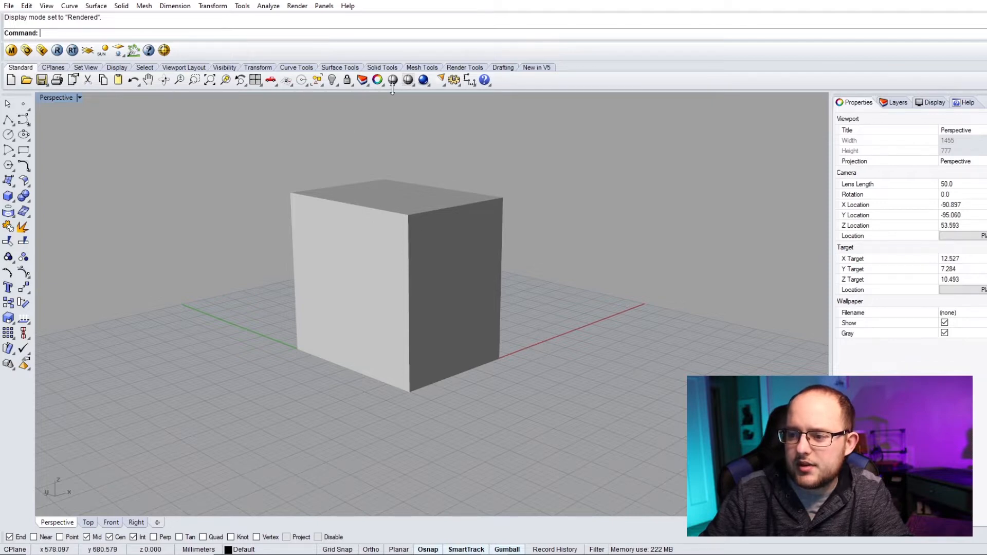
- Switch the viewport display mode to Ghosted
left_click(415, 84)
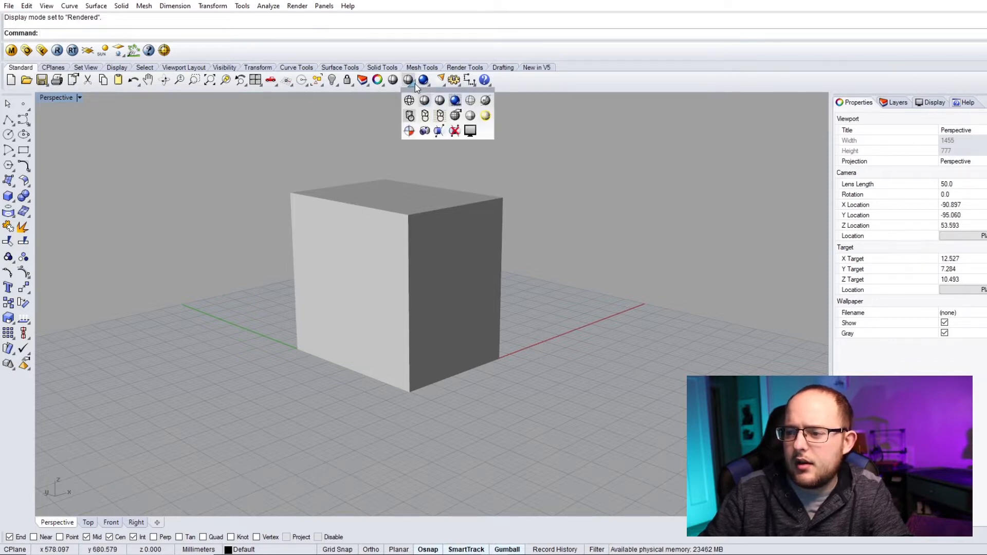
left_click(470, 100)
right_click_drag(452, 246, 253, 251)
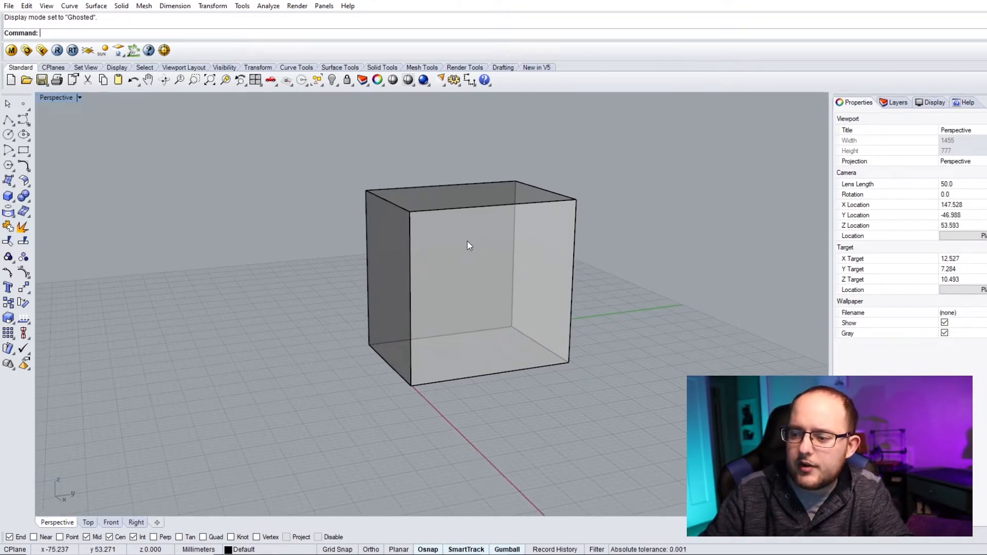
right_click_drag(468, 246, 529, 243)
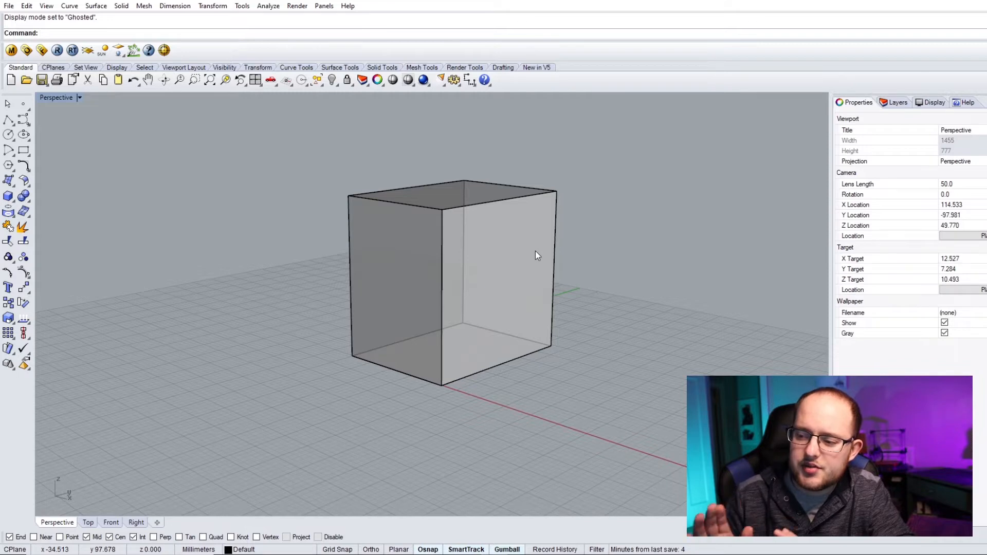
- Switch the viewport display mode back to Shaded
left_click(412, 85)
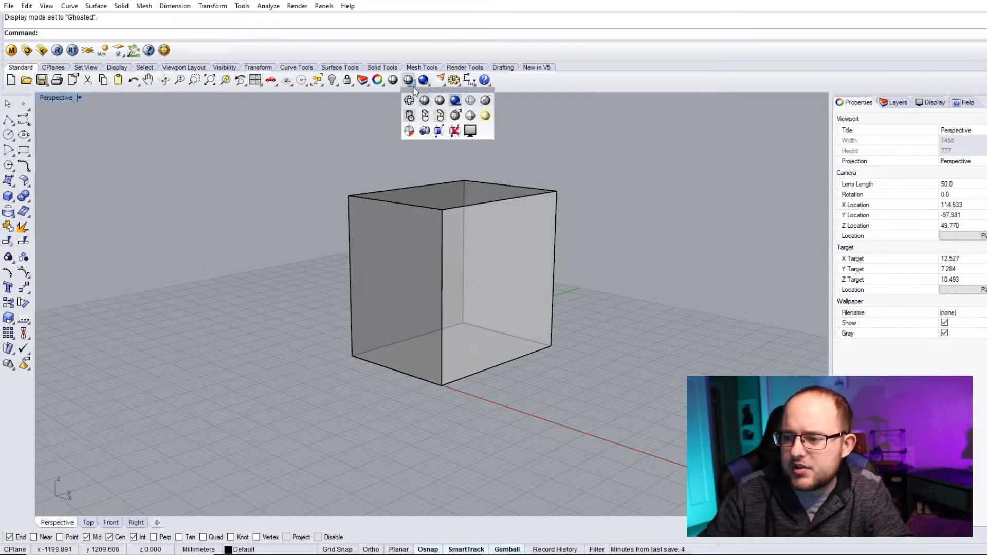
left_click(424, 101)
scroll(461, 264, "down", 2)
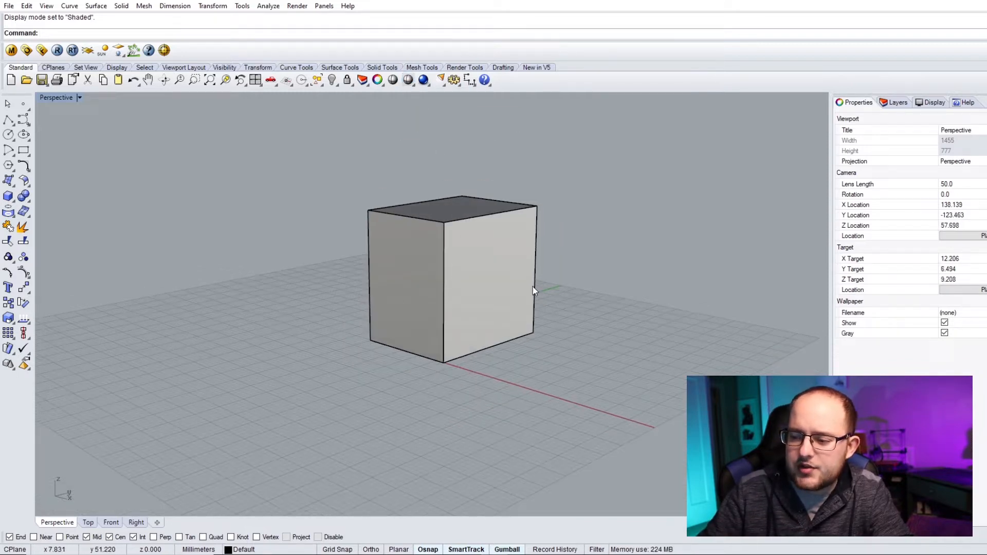
right_click_drag(436, 286, 611, 306)
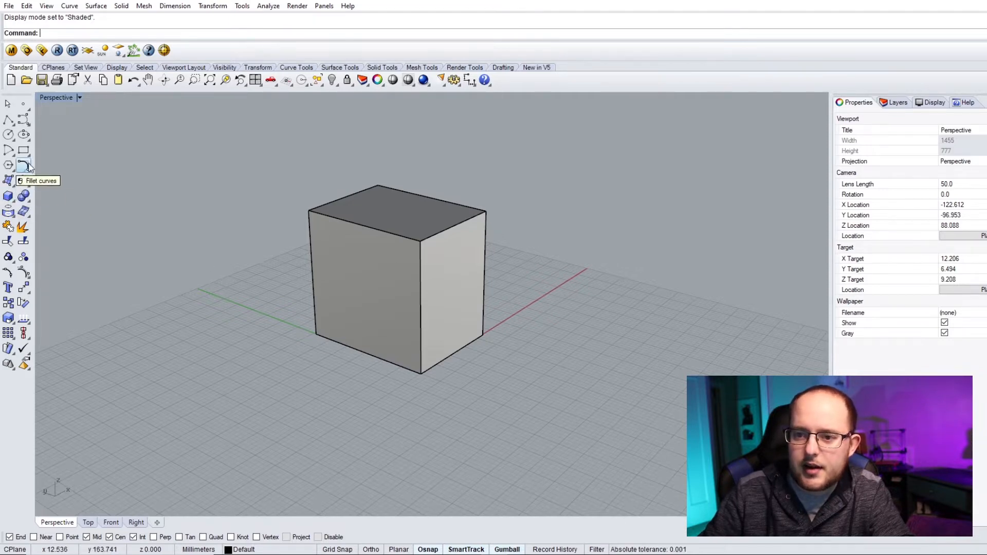
- Draw a second box beside the first using the Corner to Corner, Height box option
left_click(124, 6)
mouse_move(127, 18)
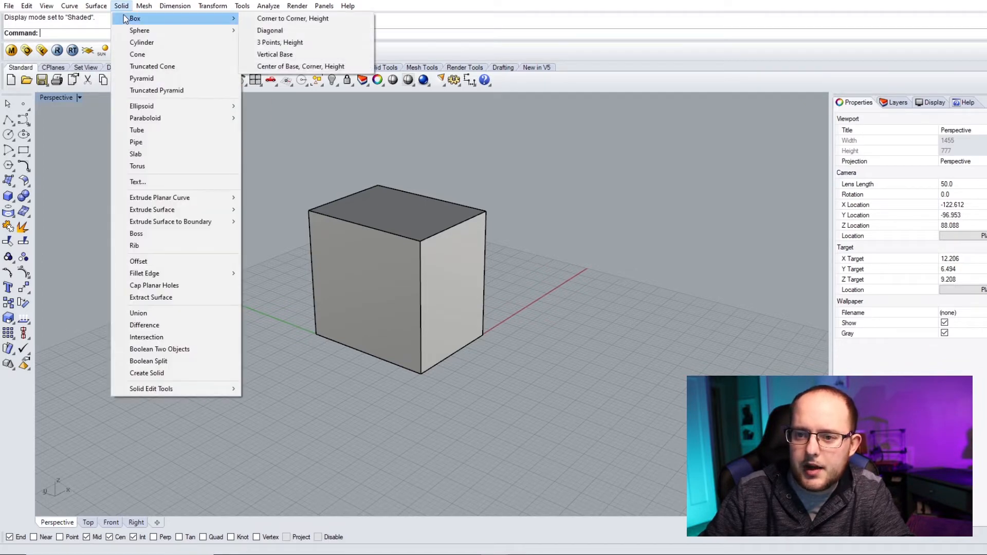
left_click(258, 19)
scroll(610, 303, "down", 2)
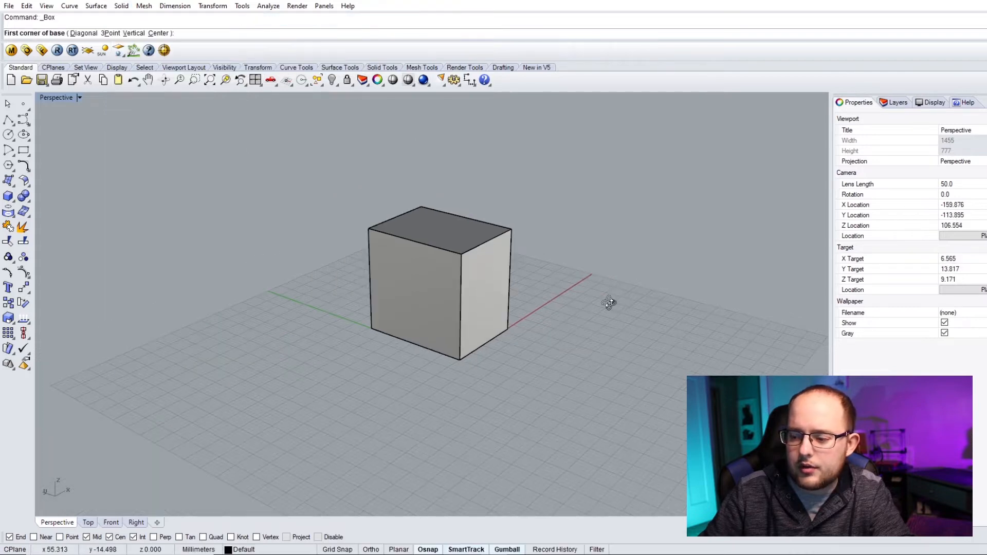
right_click_drag(609, 302, 393, 331)
scroll(392, 331, "down", 2)
scroll(576, 372, "up", 1)
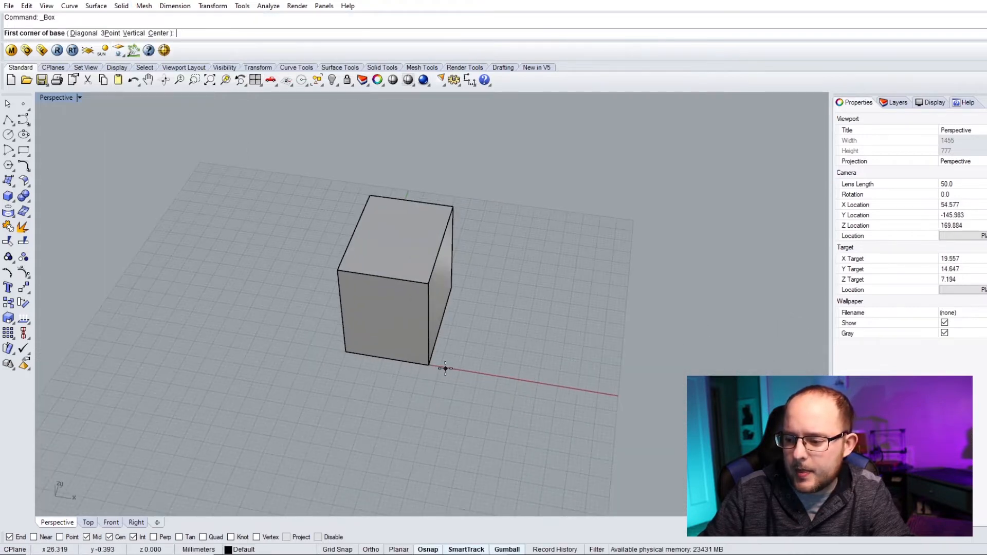
left_click(446, 368)
left_click(544, 298)
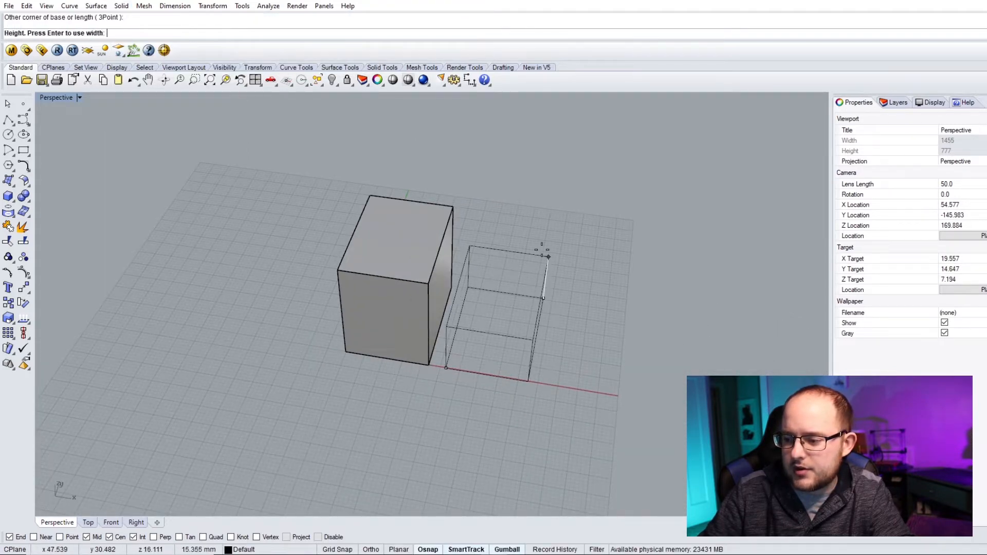
left_click(548, 220)
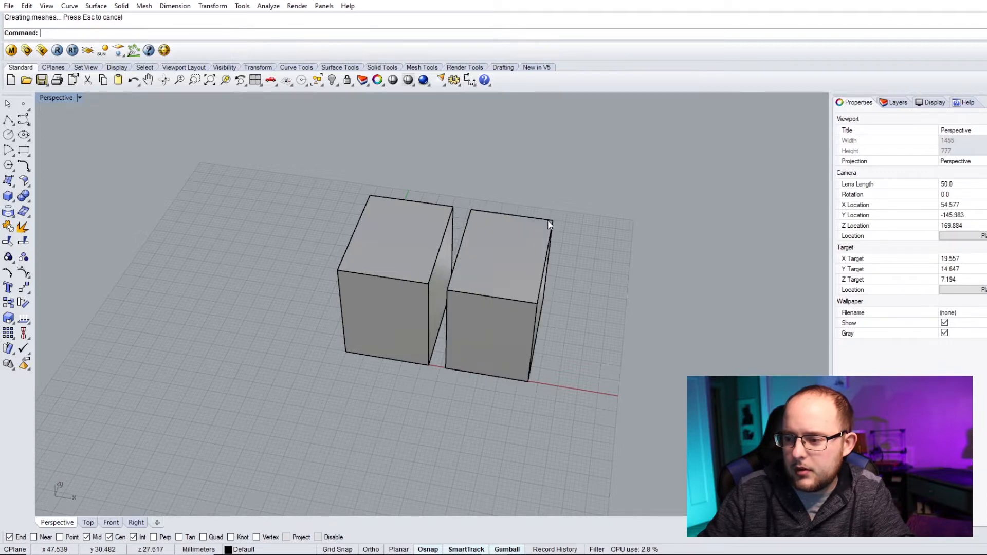
- Draw a third box in front of the first box with the Box command, picking two base corners and a height
right_click_drag(562, 239, 492, 312)
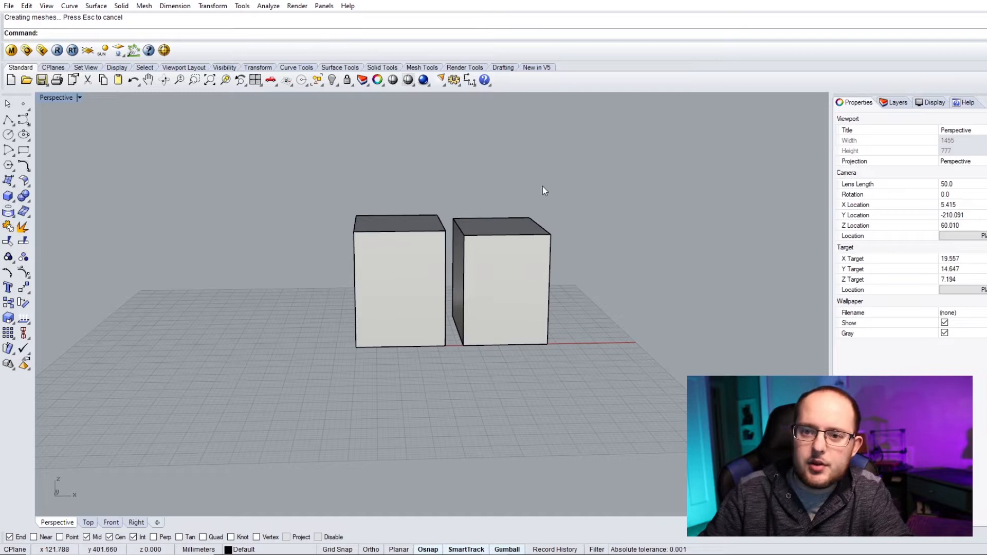
right_click_drag(555, 220, 460, 247)
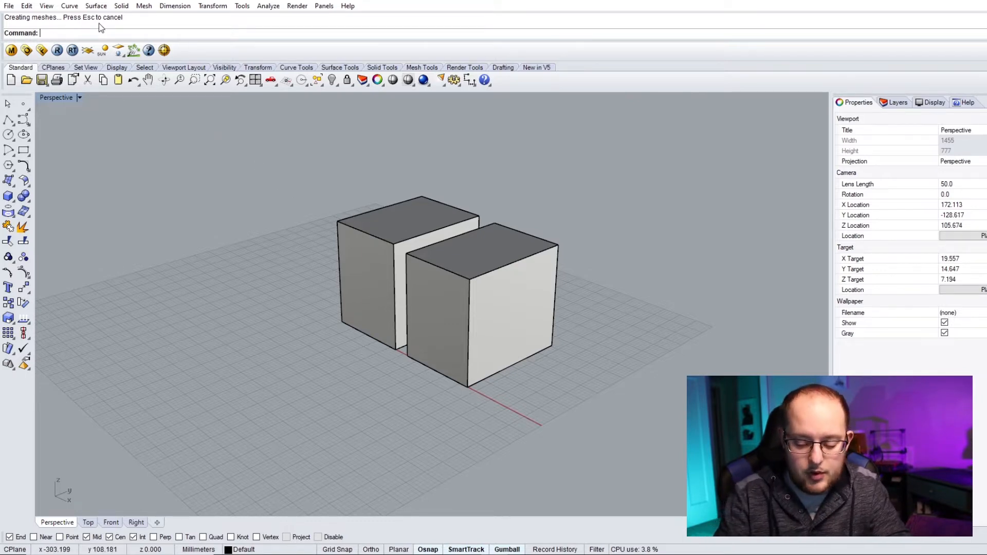
type("box")
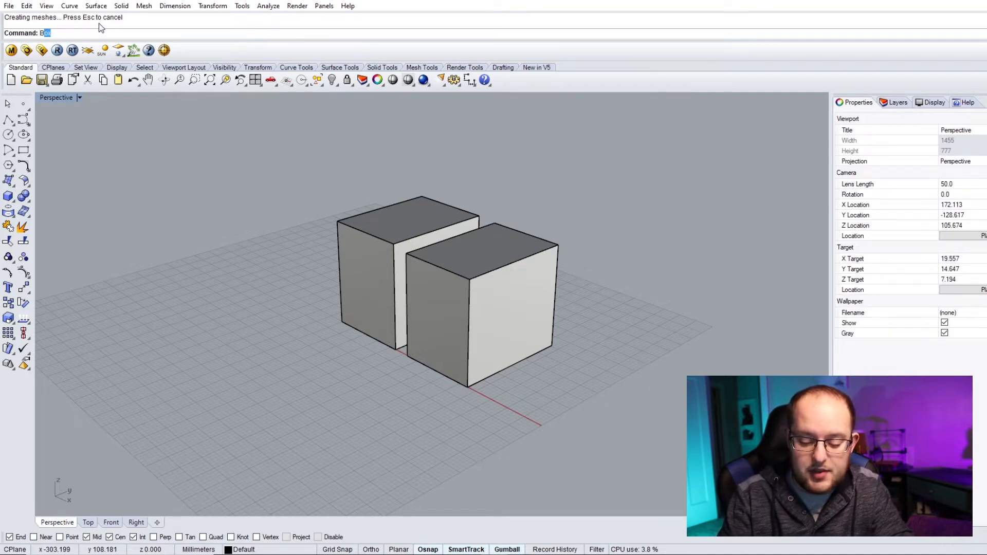
key("Return")
right_click_drag(208, 256, 348, 418)
left_click(333, 419)
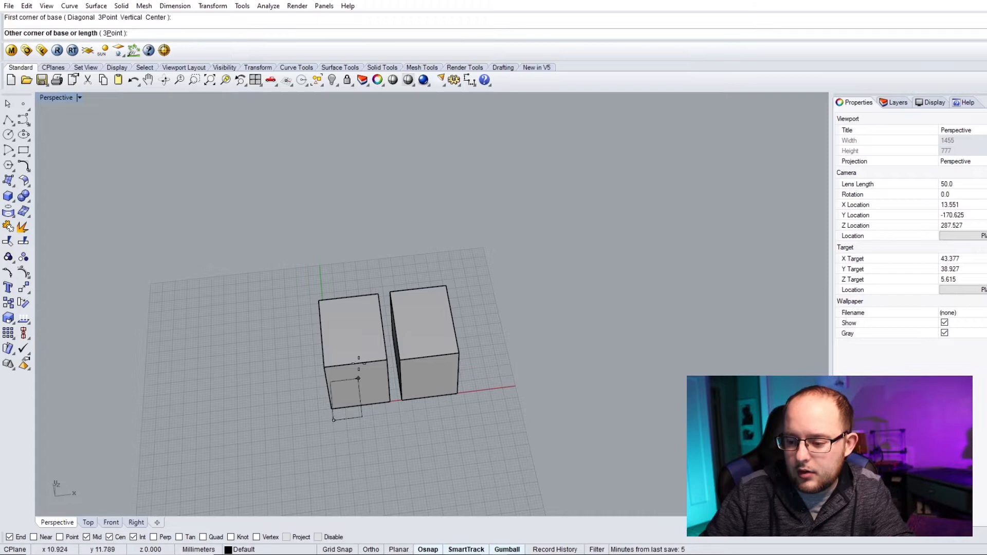
scroll(371, 411, "down", 3)
scroll(387, 427, "up", 5)
left_click(401, 437)
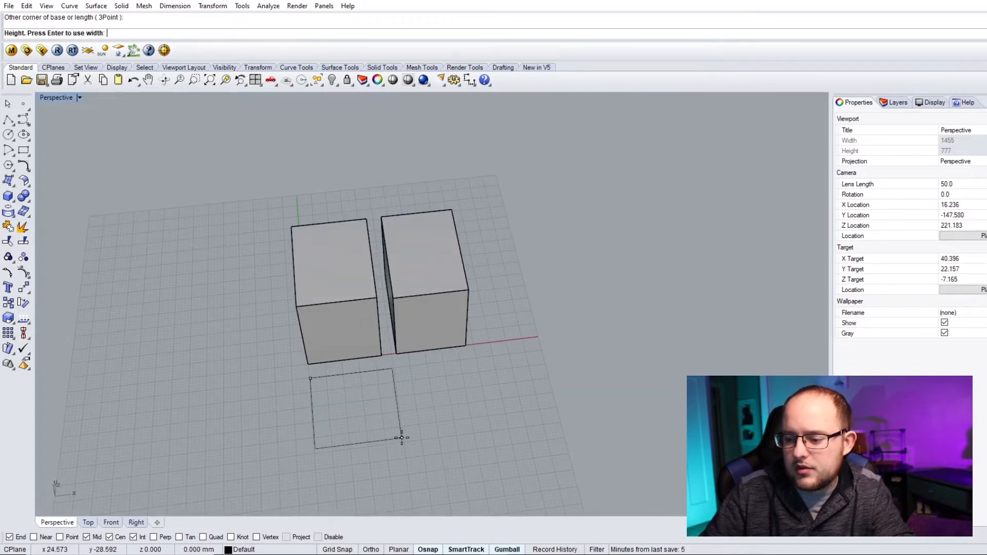
left_click(397, 374)
right_click_drag(368, 377, 295, 189)
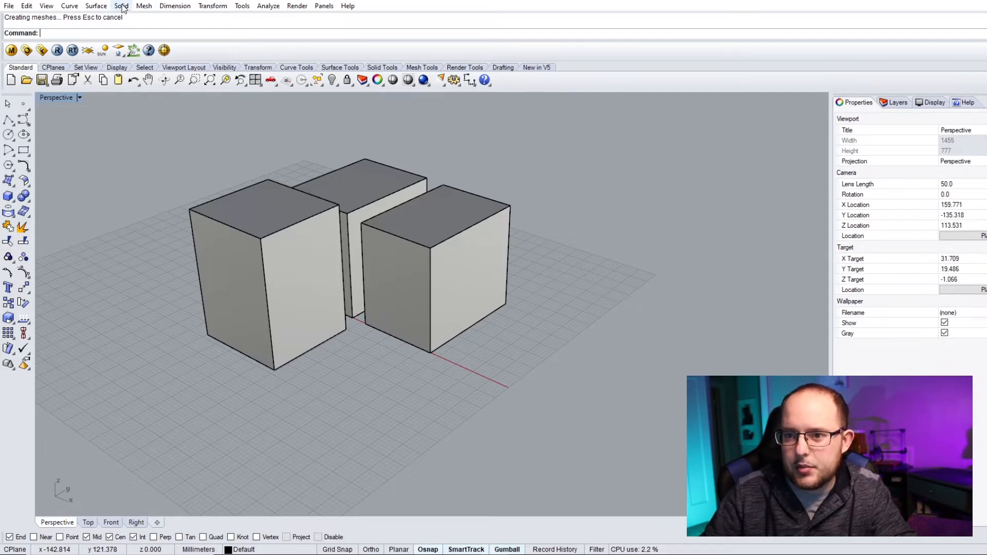
- Draw a fourth box in front of the second box using the Box tool from the Solid Tools set
left_click(382, 69)
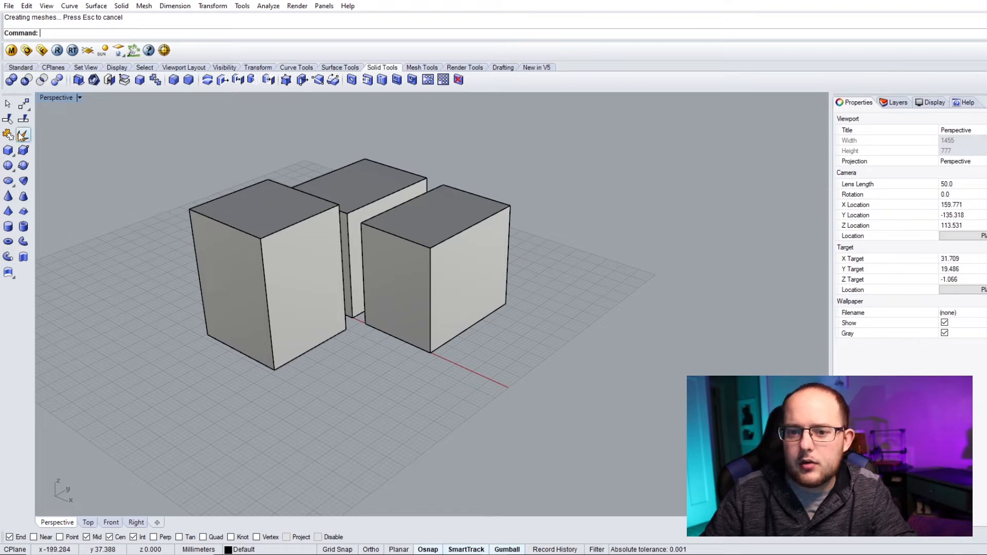
left_click(8, 151)
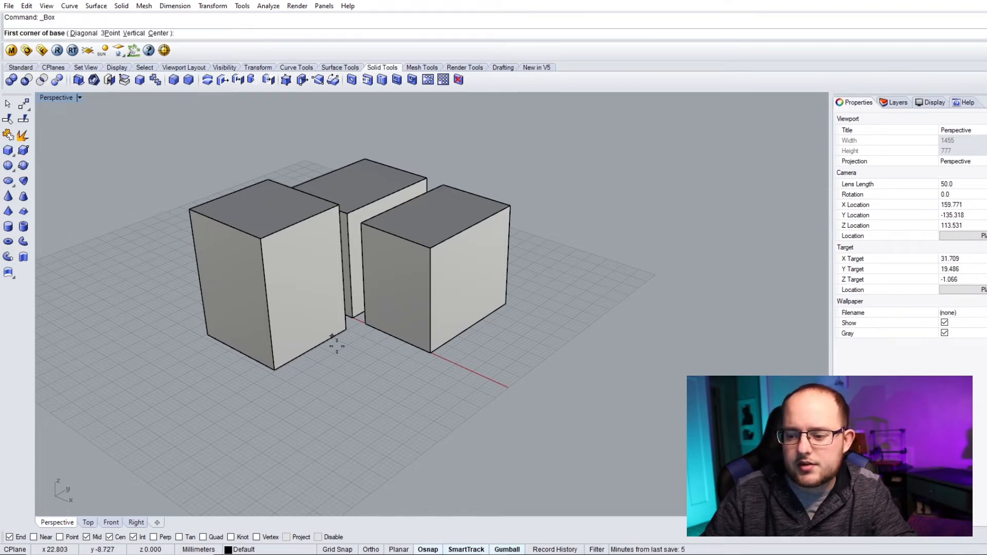
left_click(286, 380)
left_click(430, 365)
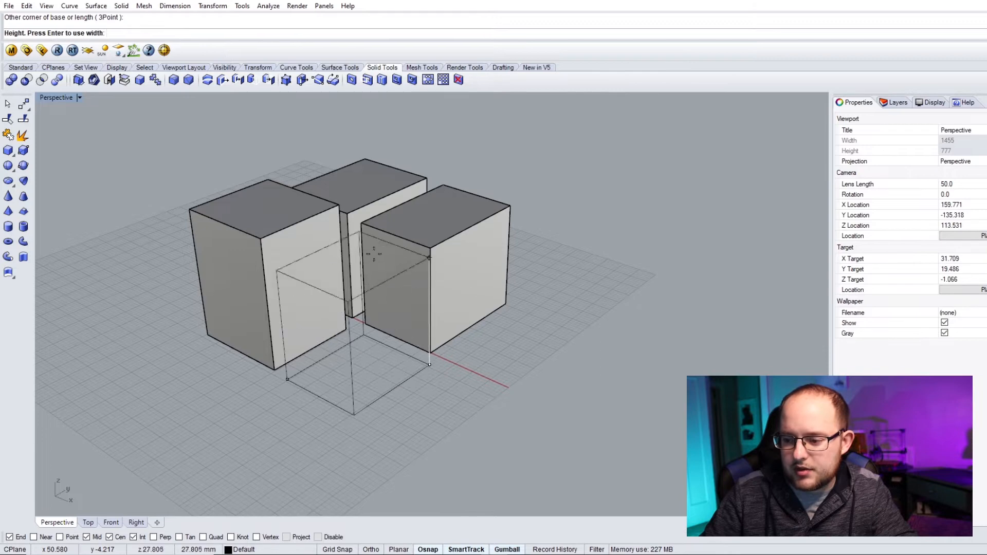
left_click(327, 249)
right_click_drag(401, 288, 603, 285)
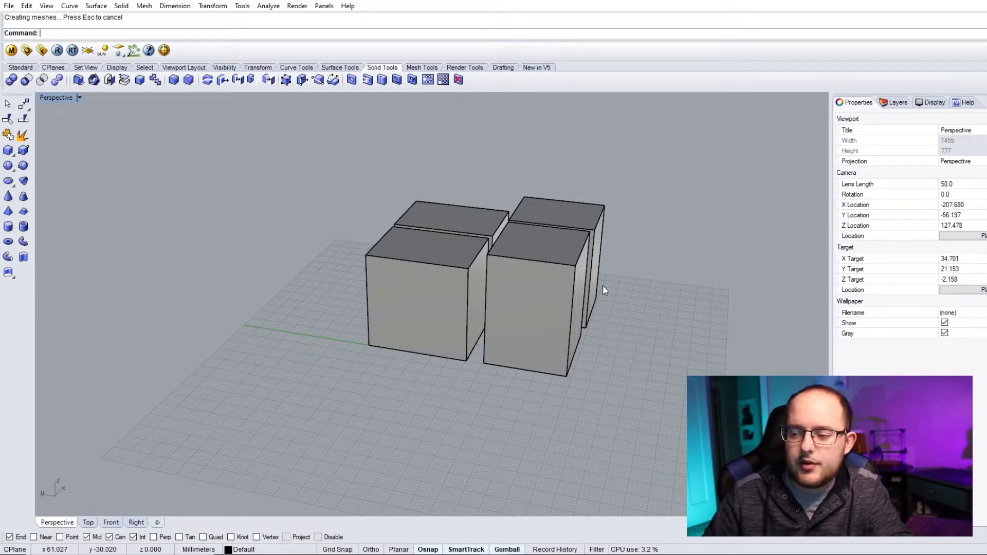
right_click_drag(606, 278, 180, 271)
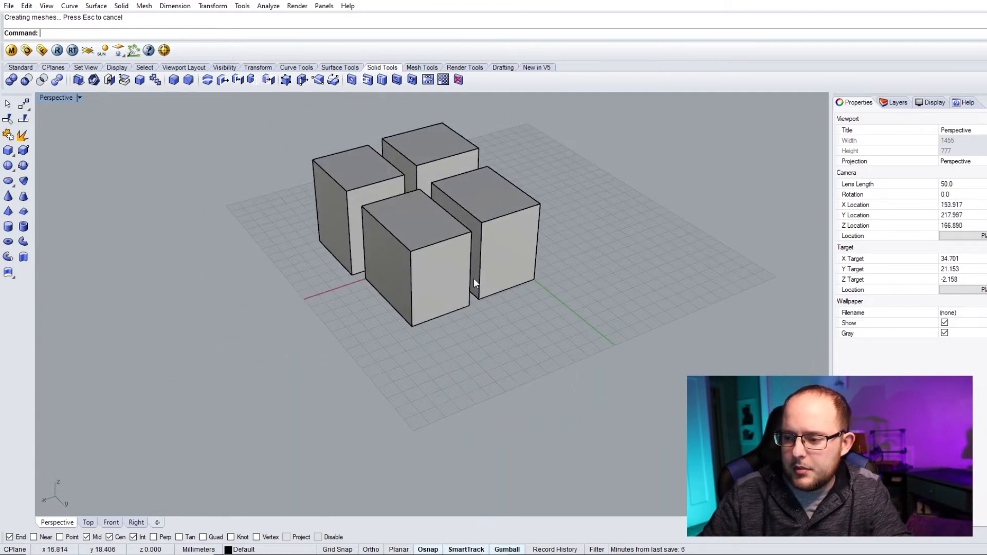
right_click_drag(509, 297, 222, 271)
right_click_drag(474, 225, 507, 251)
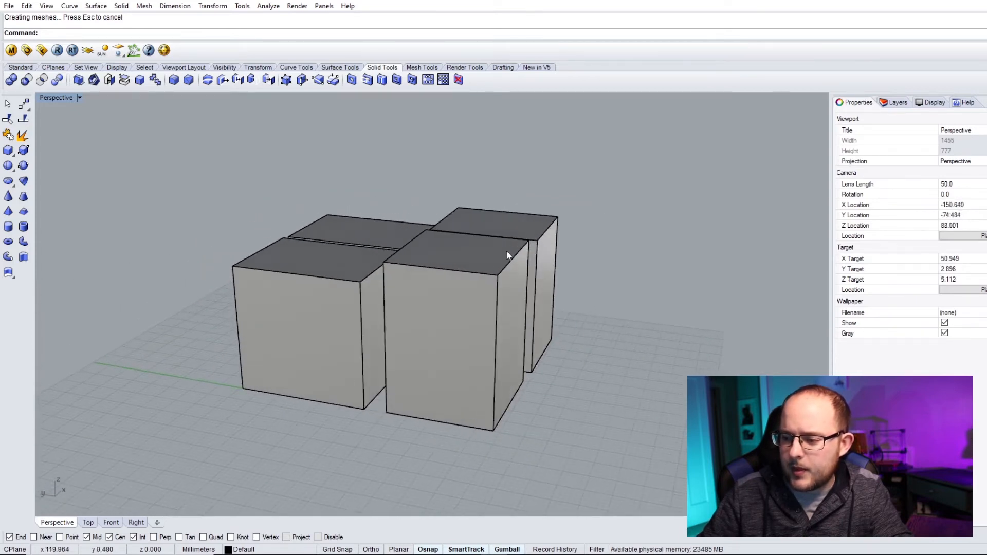
- Select several boxes one after another, remove one from the selection, then clear the selection
left_click(480, 269)
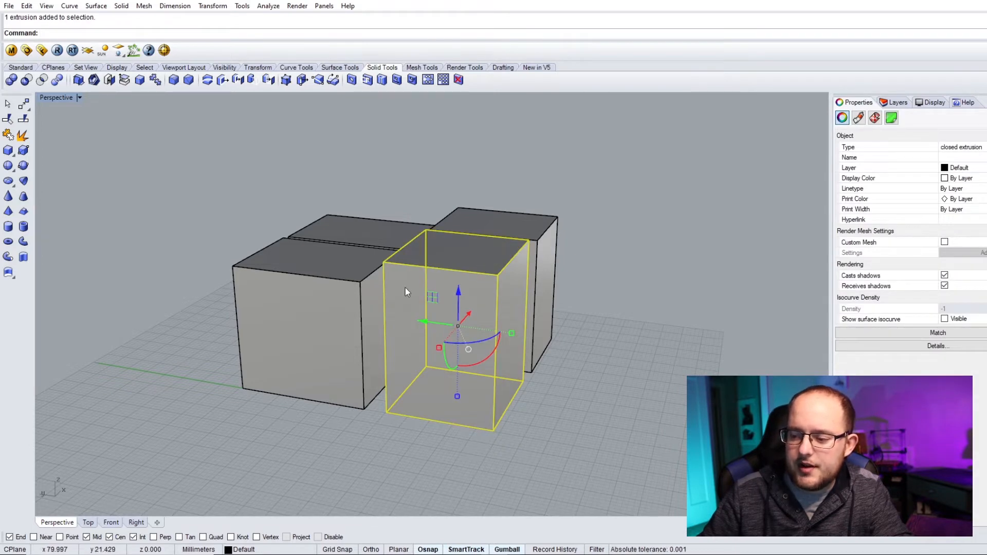
scroll(592, 360, "up", 2)
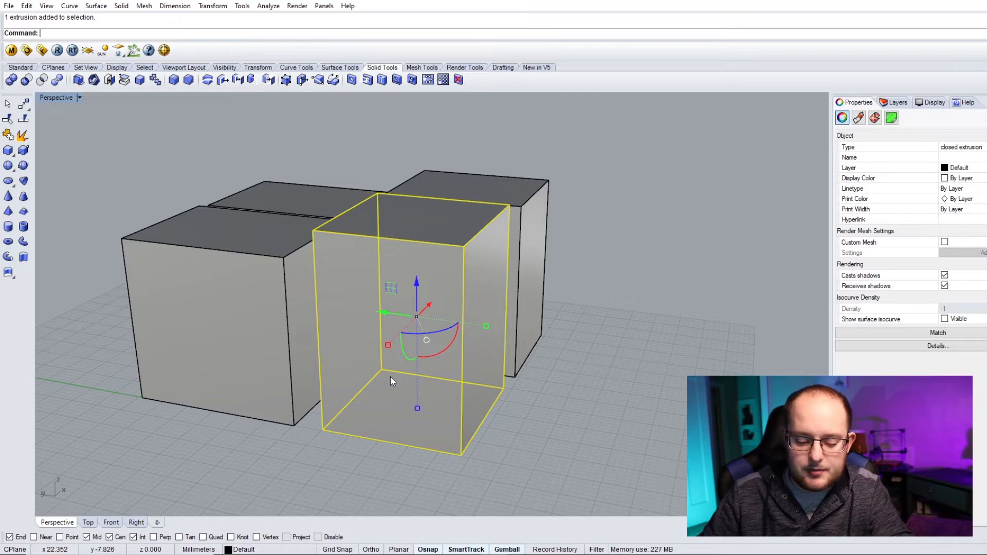
left_click(259, 250, "shift")
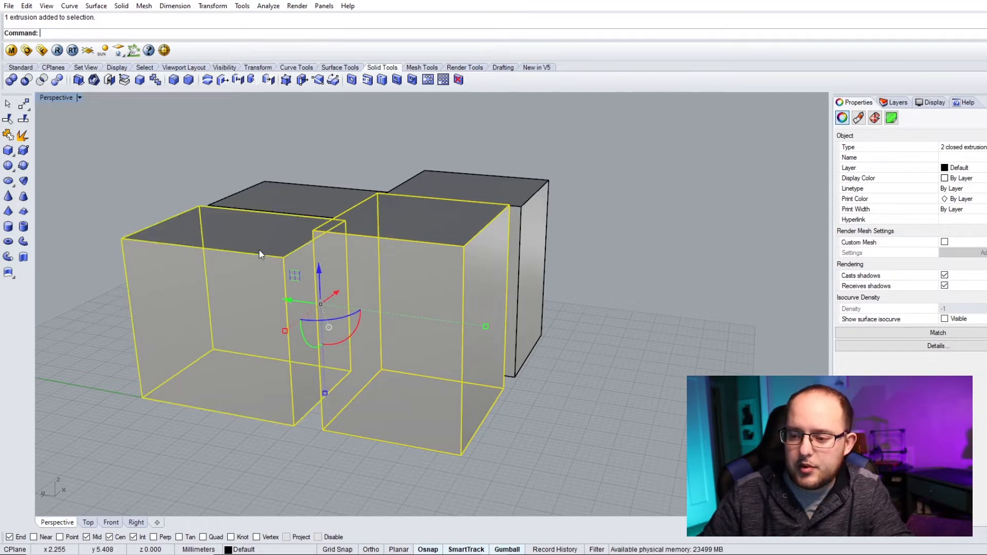
left_click(292, 195, "shift")
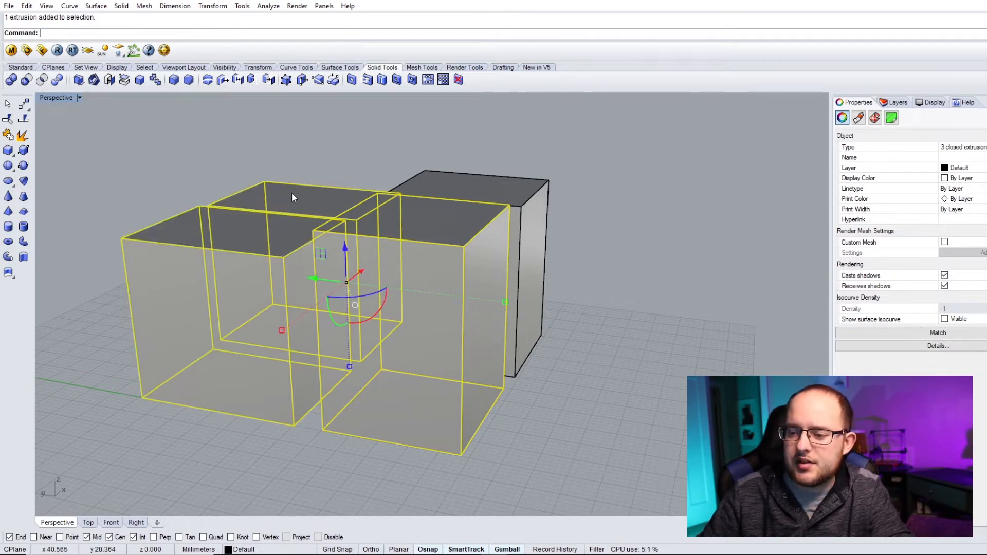
left_click(455, 180, "shift")
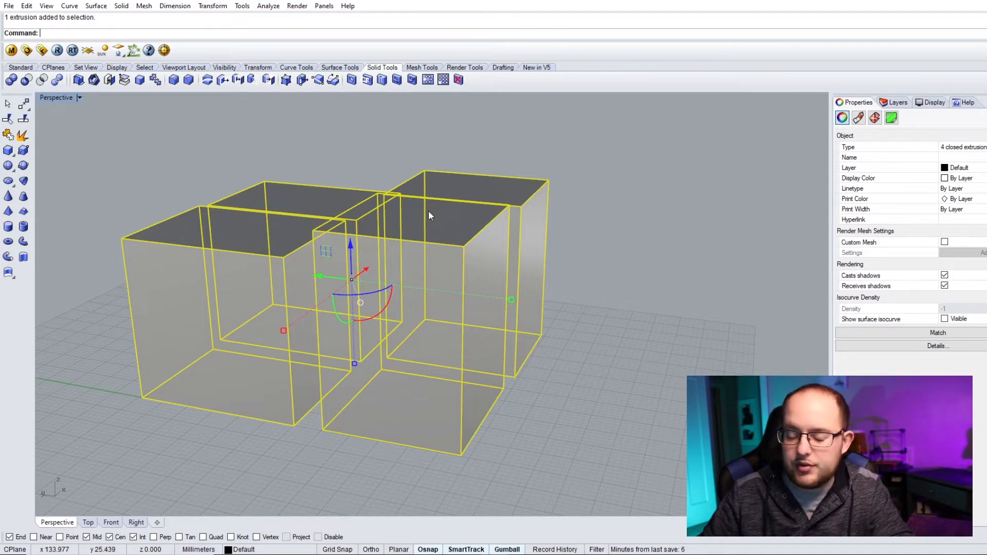
left_click(460, 177, "ctrl")
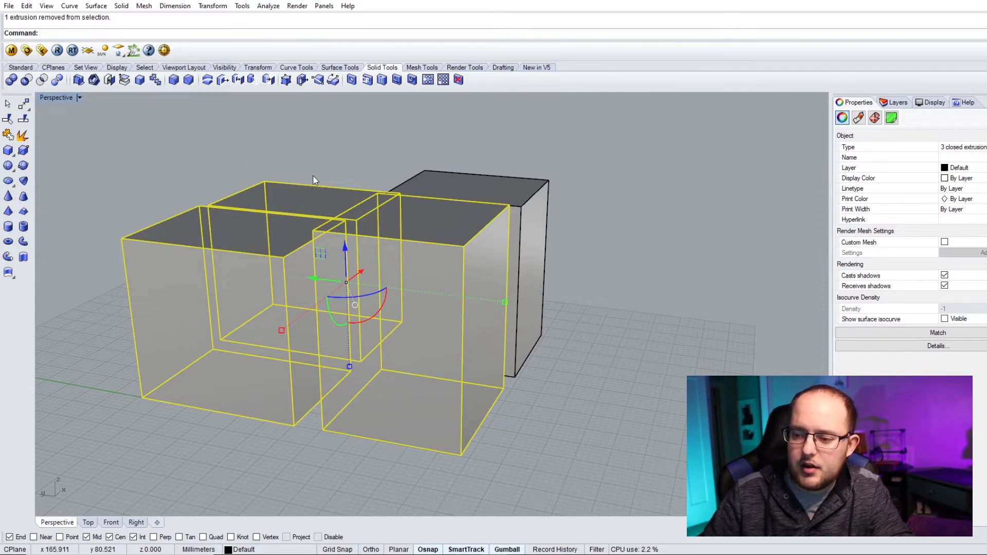
left_click(304, 191, "ctrl")
left_click(225, 240, "ctrl")
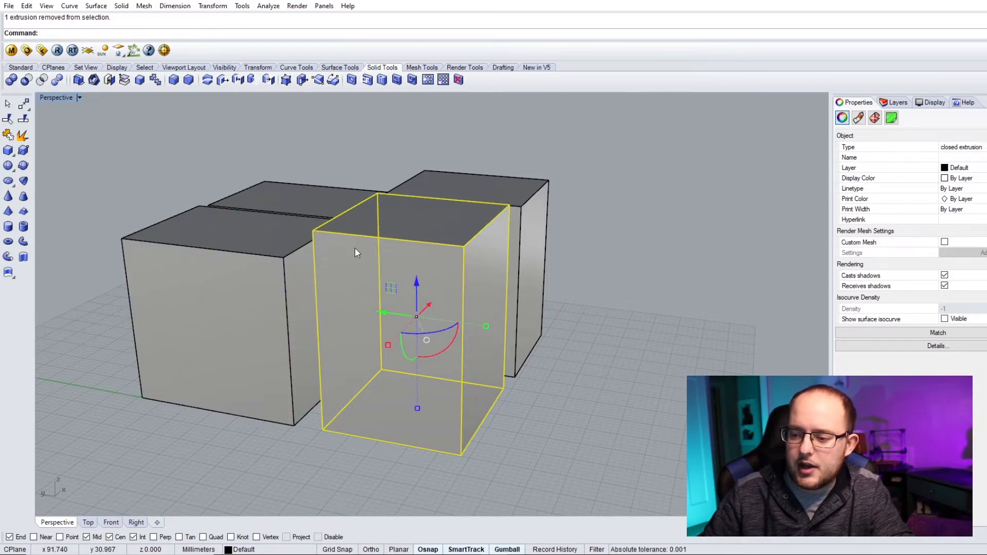
left_click(668, 377)
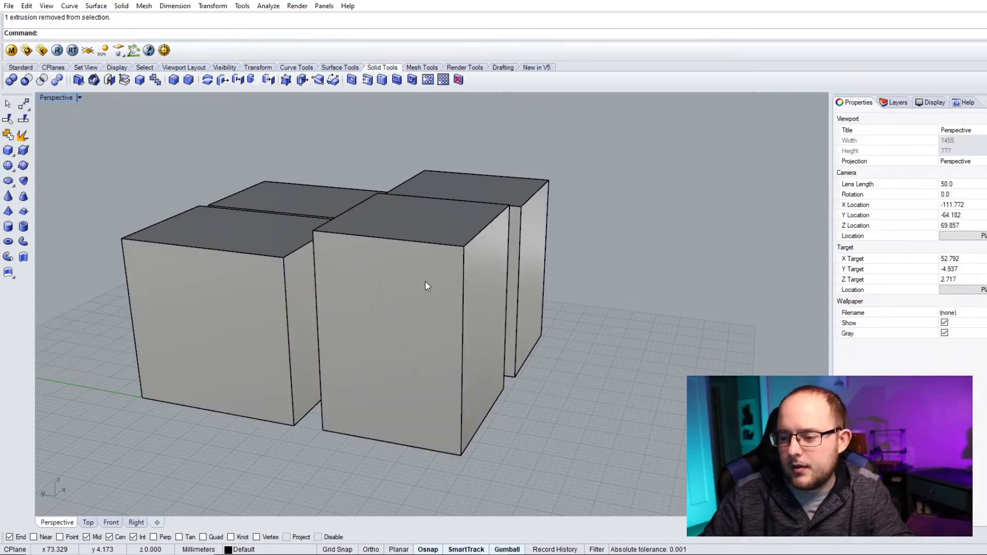
- Select the front-right box so its gumball appears
right_click_drag(692, 292, 557, 304)
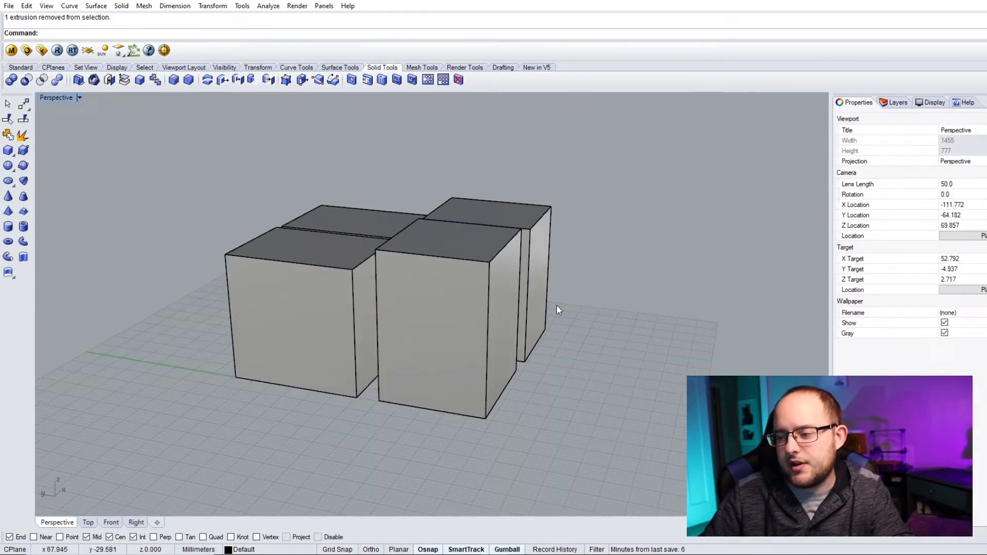
left_click(414, 273)
left_click(508, 221, "shift")
left_click(381, 220, "shift")
left_click(715, 175)
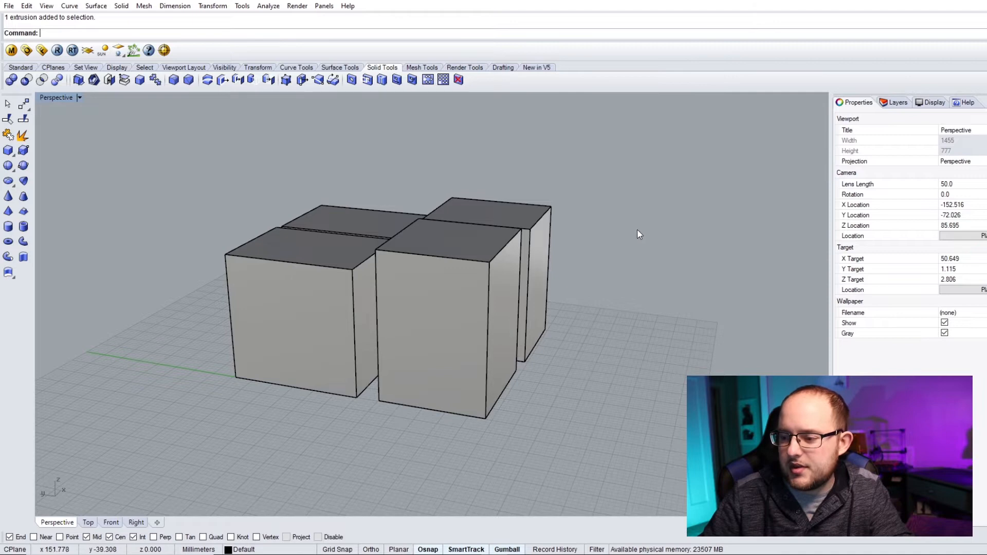
right_click_drag(640, 231, 621, 248)
scroll(497, 370, "up", 2)
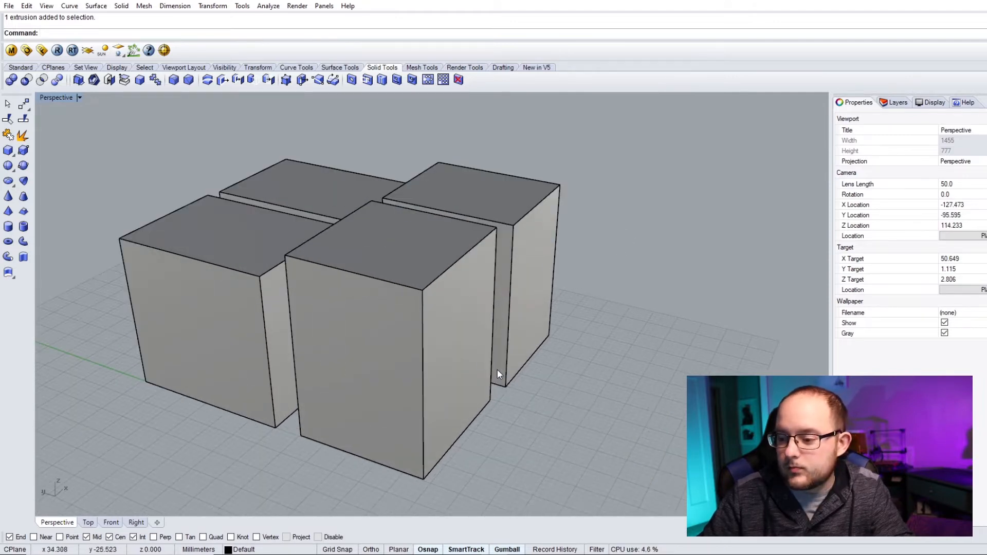
left_click(411, 282)
right_click_drag(393, 306, 470, 283)
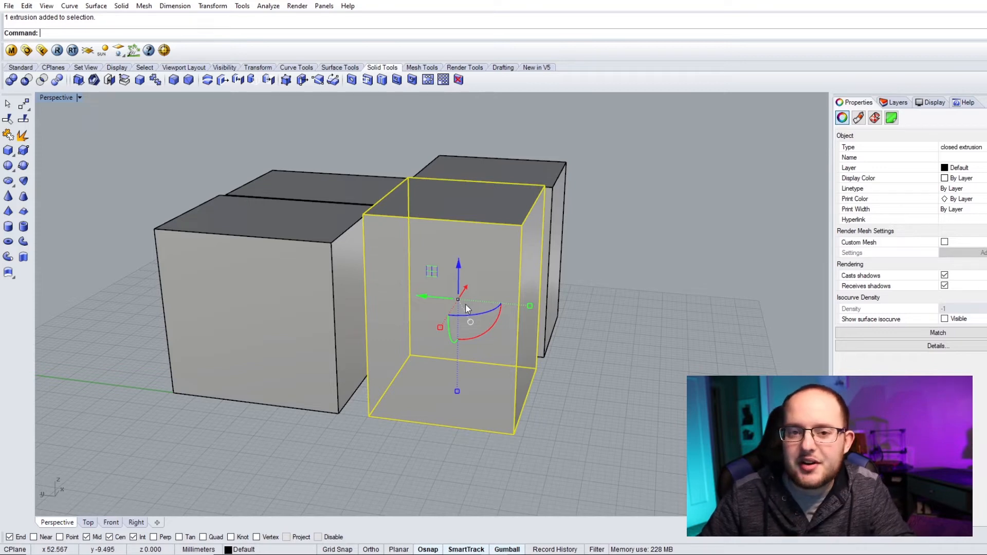
right_click_drag(464, 314, 396, 340)
scroll(391, 342, "up", 2)
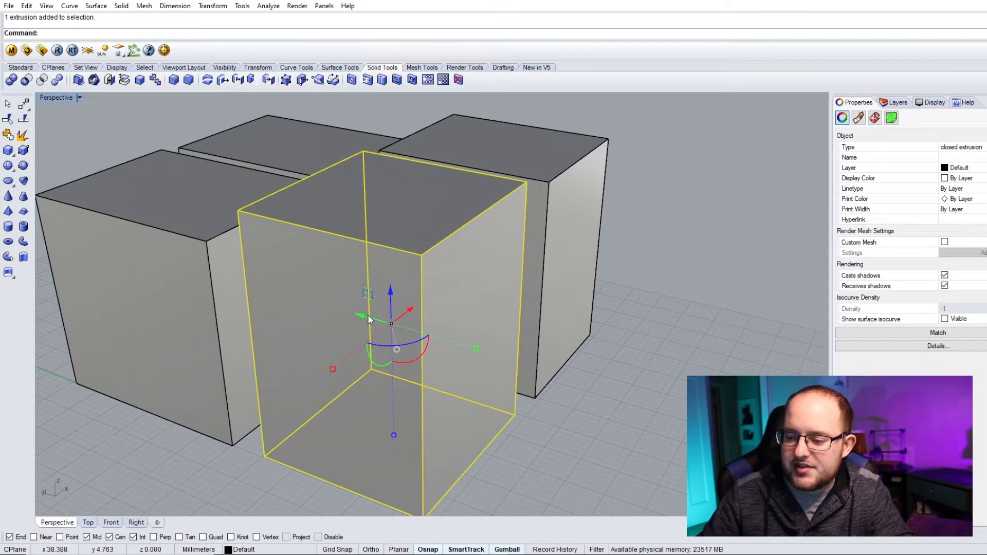
- Rotate the selected box with the gumball's rotation arc, then undo the rotation
left_click(406, 312)
scroll(353, 340, "down", 4)
left_click_drag(349, 324, 538, 301)
scroll(543, 329, "up", 2)
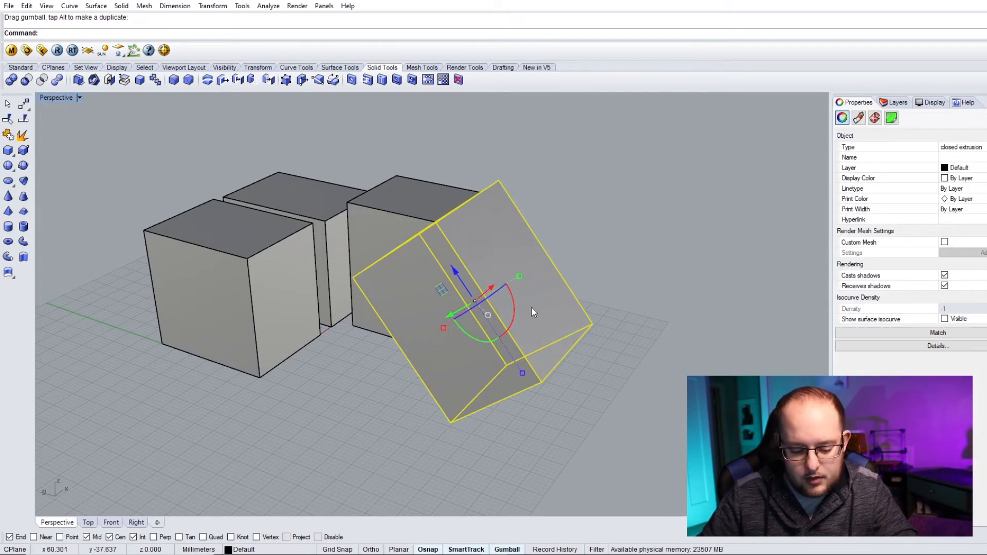
key("ctrl+z")
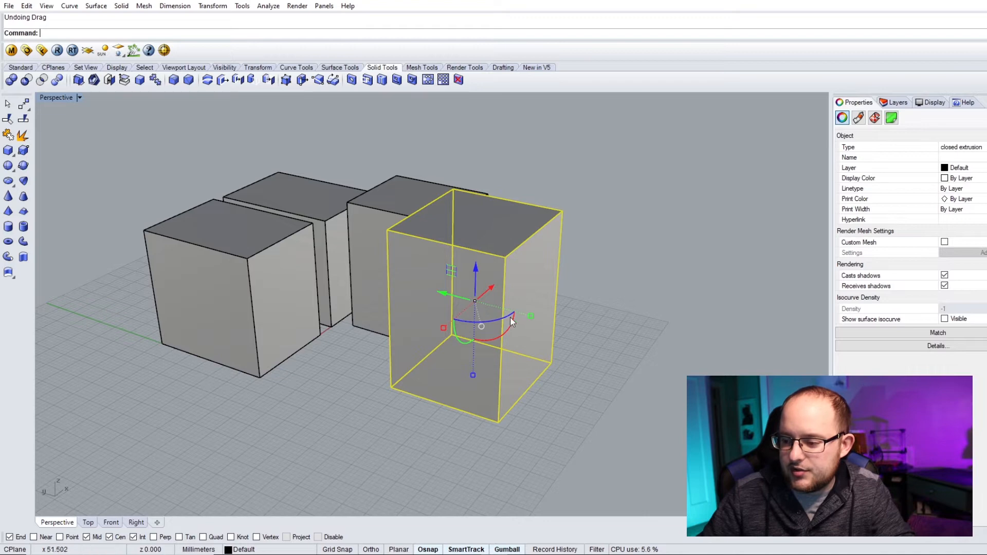
- Stretch the selected box wider with the gumball scale handles and slide it sideways with a gumball arrow
left_click_drag(532, 317, 576, 314)
mouse_move(443, 327)
left_mouse_down()
mouse_move(415, 358)
mouse_move(458, 337)
left_mouse_up()
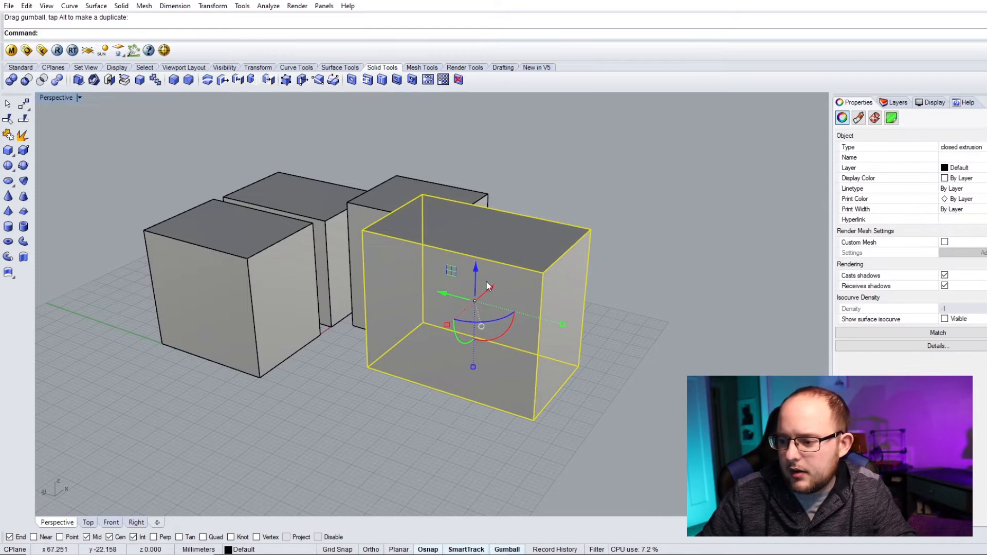
right_click_drag(517, 353, 306, 311)
left_click_drag(296, 309, 347, 281)
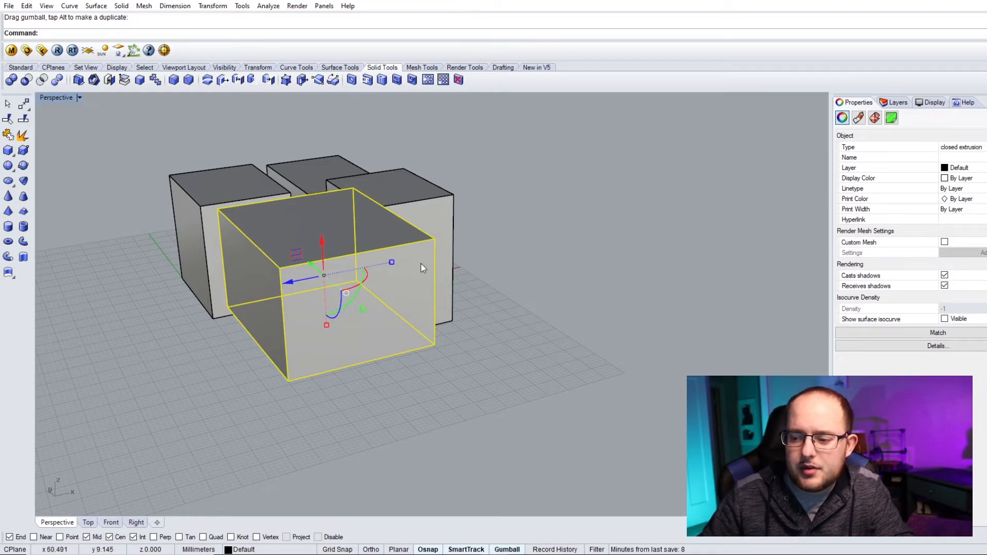
left_click(491, 298)
right_click_drag(346, 288, 382, 289)
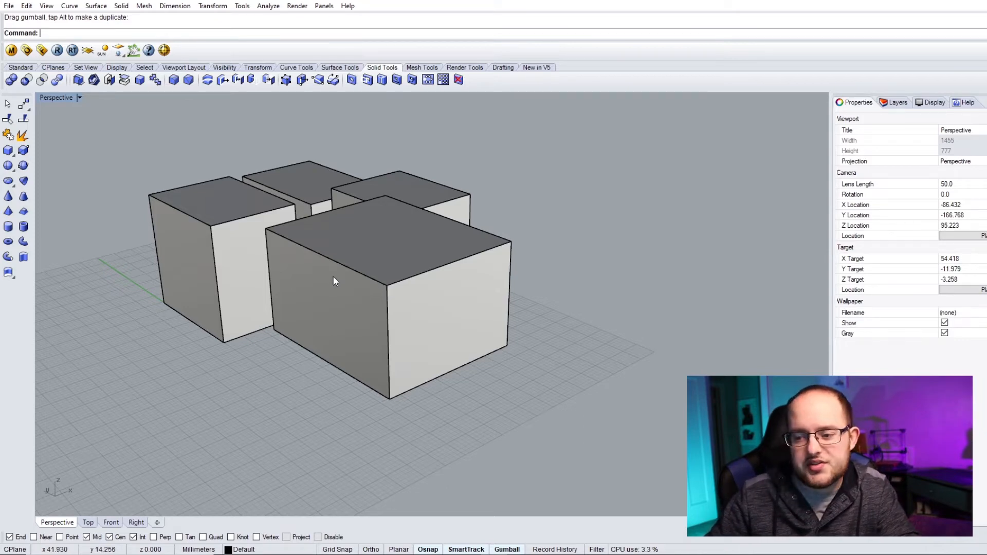
left_click(350, 265)
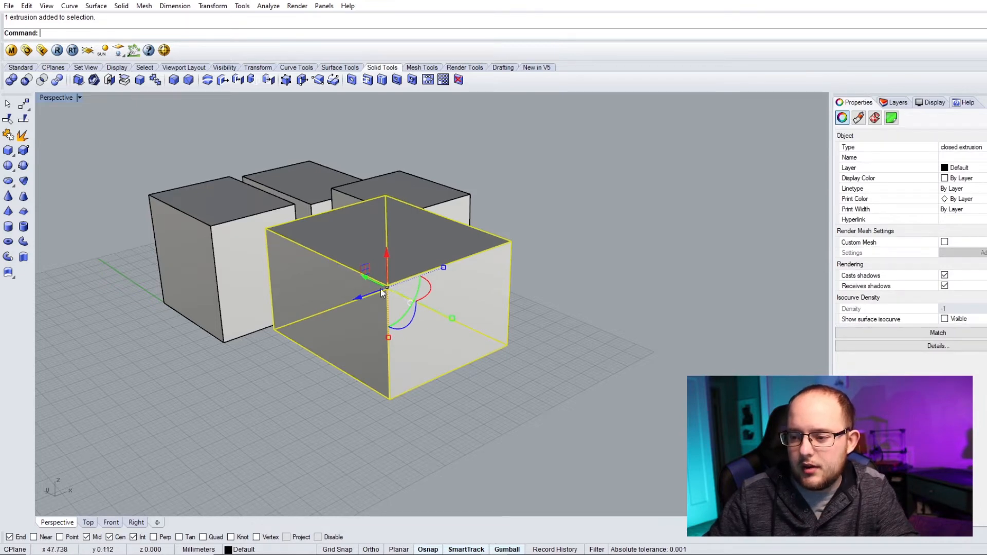
left_click_drag(360, 295, 429, 264)
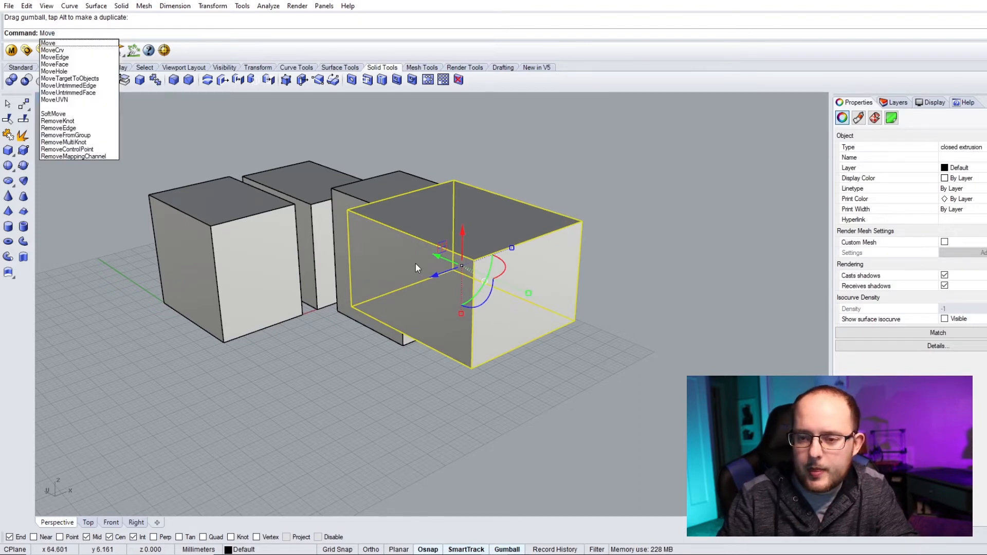
- Move the selected box by snapping its corner onto the front corner of the neighbouring box
key("Return")
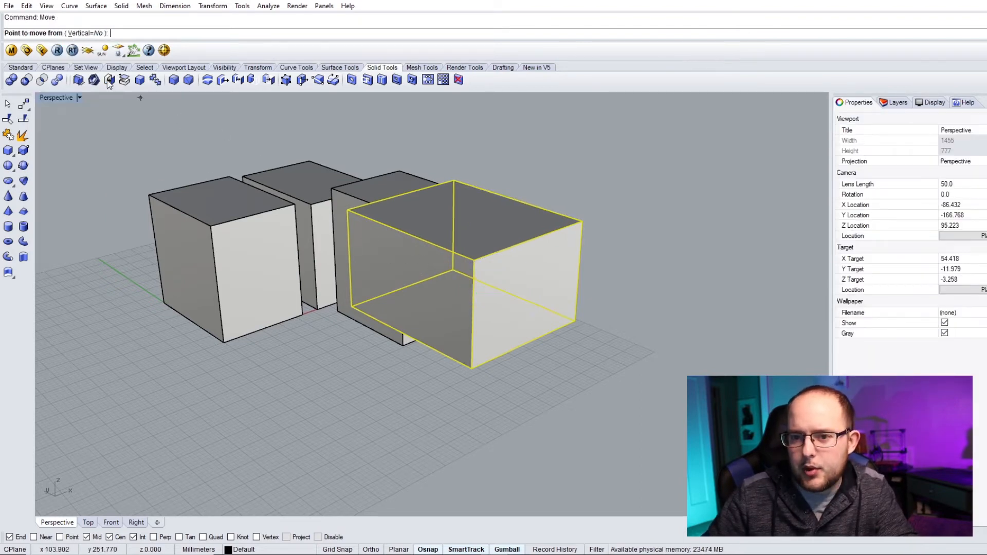
left_click(350, 307)
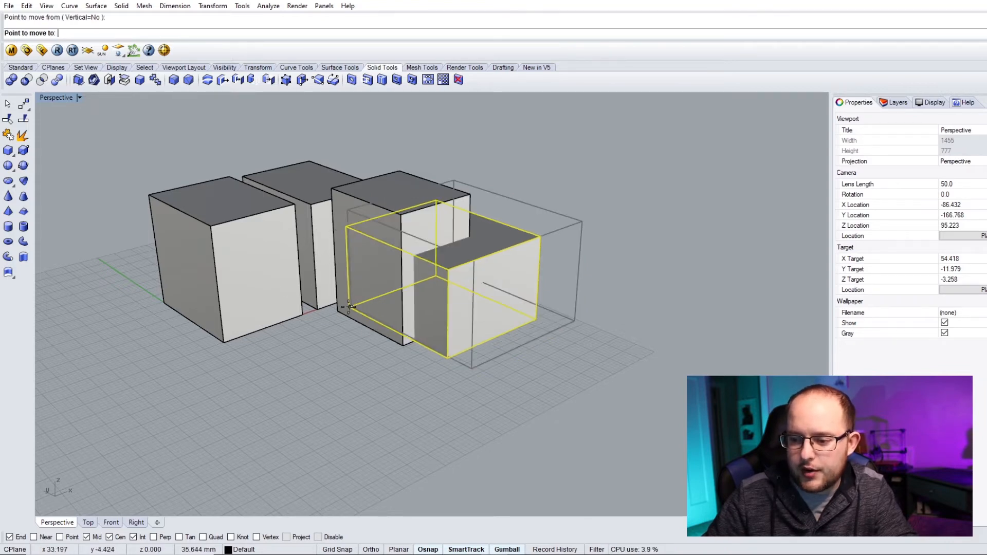
scroll(315, 328, "up", 2)
right_click_drag(315, 328, 344, 317)
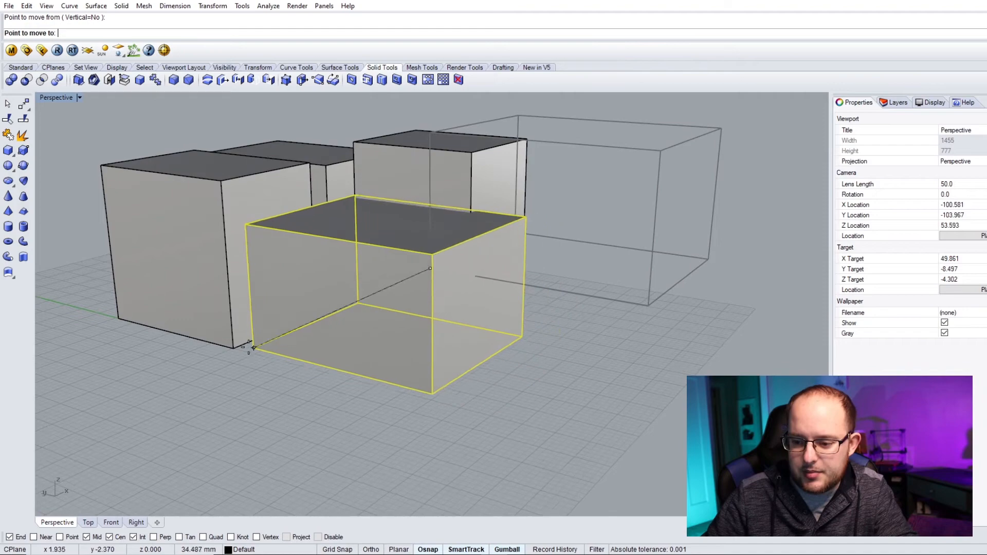
left_click(234, 347)
- Reselect the box and drag it around with the gumball arrows
right_click_drag(326, 289, 341, 383)
left_click(341, 383)
right_click_drag(322, 342, 421, 353)
left_click(376, 345)
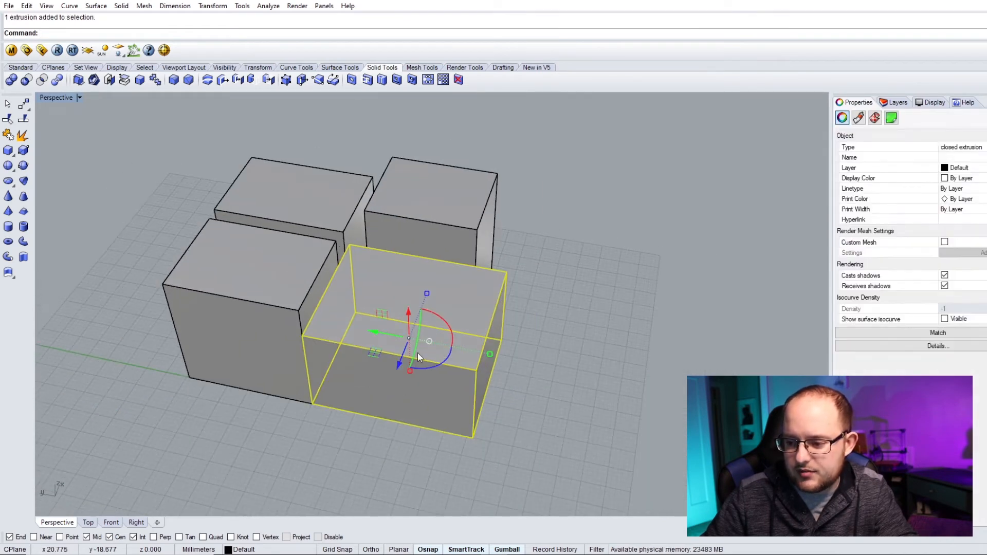
left_click_drag(376, 333, 503, 353)
left_click_drag(466, 320, 374, 306)
scroll(337, 314, "up", 4)
left_click_drag(441, 302, 445, 303)
left_click_drag(470, 334, 460, 374)
scroll(398, 334, "down", 3)
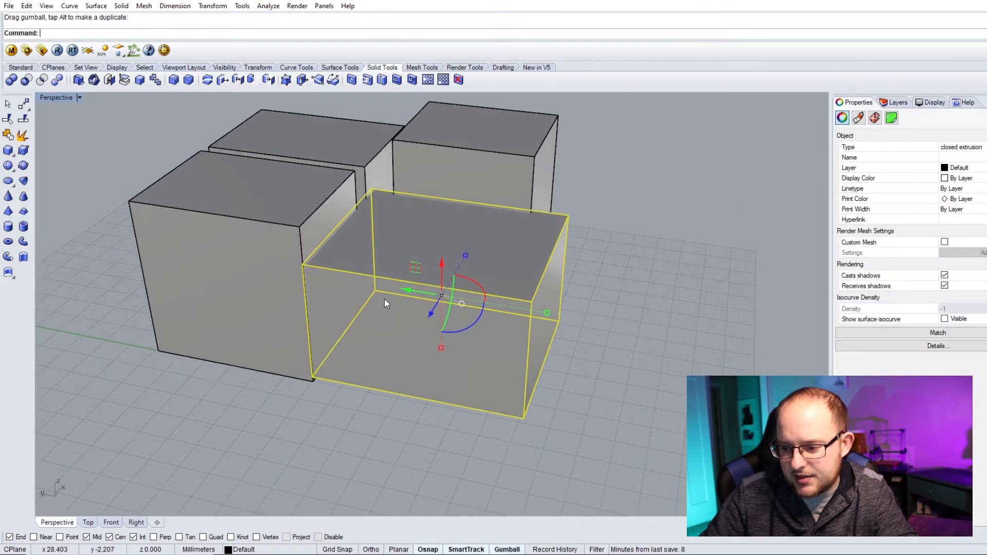
left_click_drag(409, 291, 421, 311)
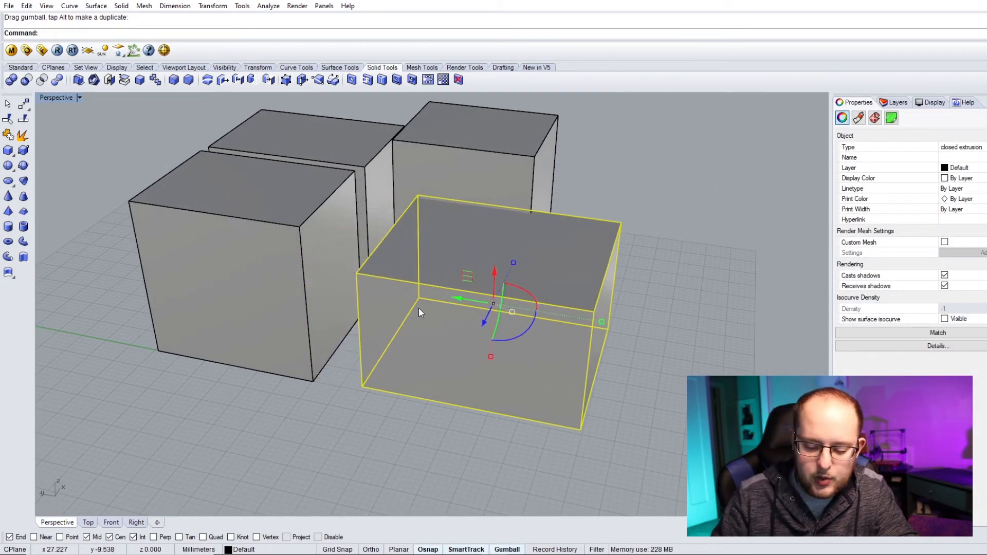
- Move the box again, snapping its lower corner to the adjacent box's lower front corner
type("move")
key("Return")
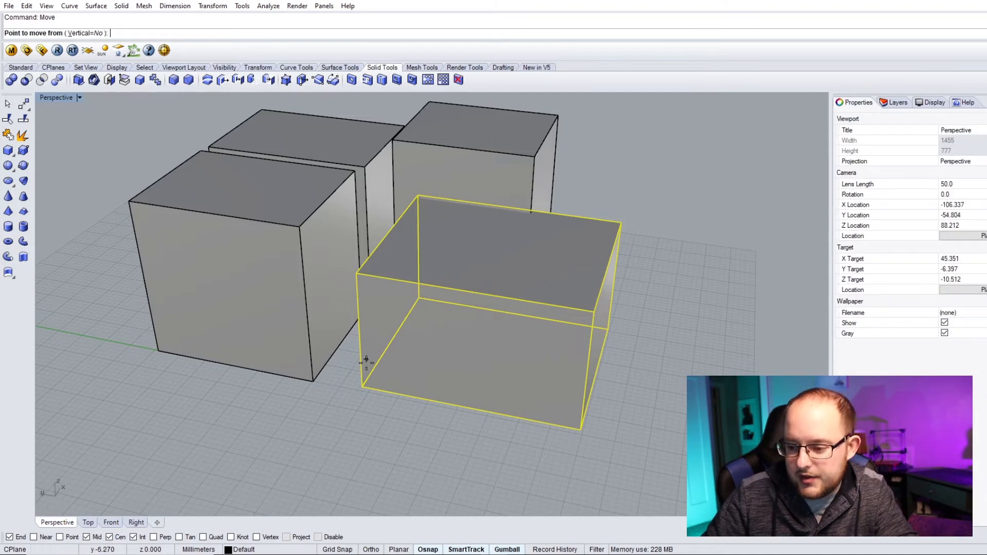
left_click(361, 387)
left_click(314, 381)
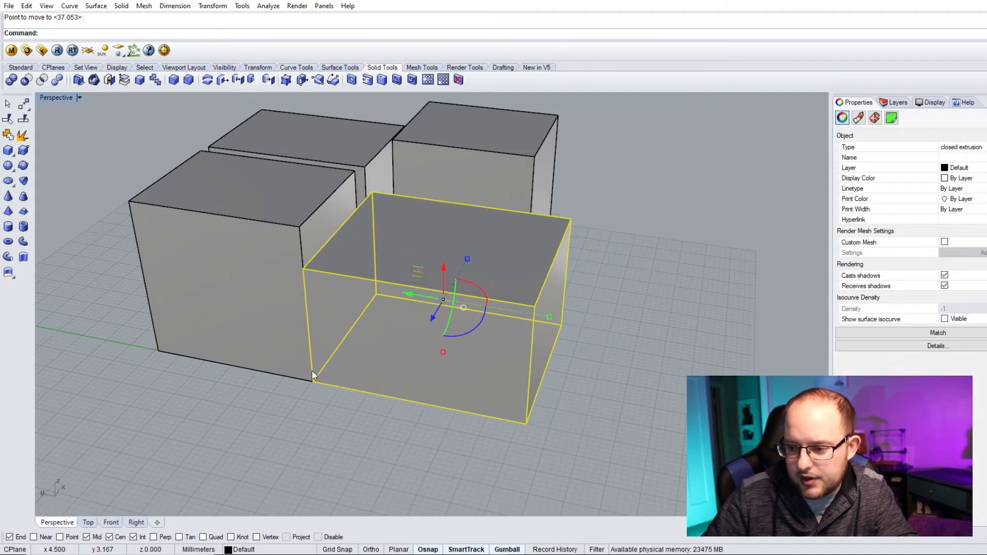
- Clear the selection and switch to the Standard tool set
scroll(315, 384, "down", 2)
left_click(382, 451)
right_click_drag(377, 356, 335, 327)
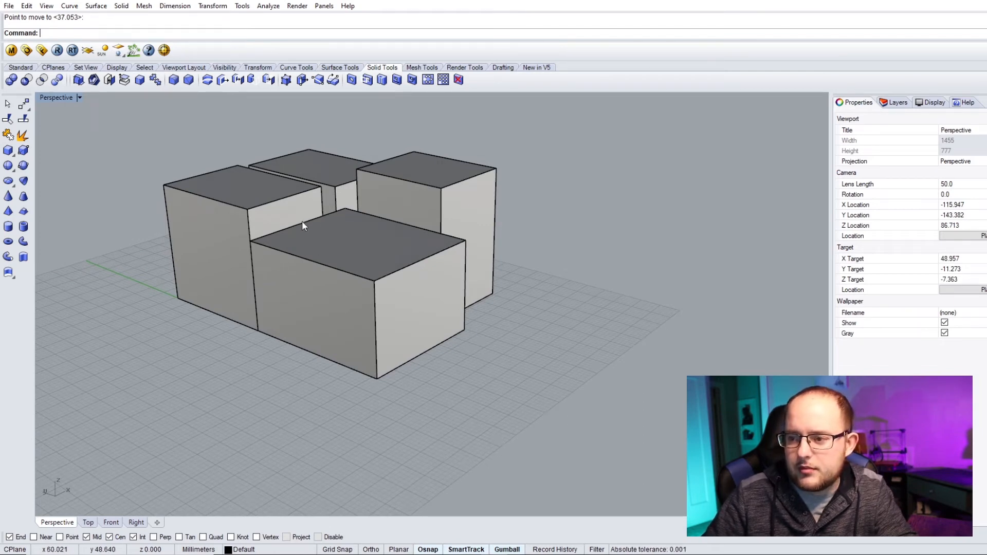
left_click(21, 68)
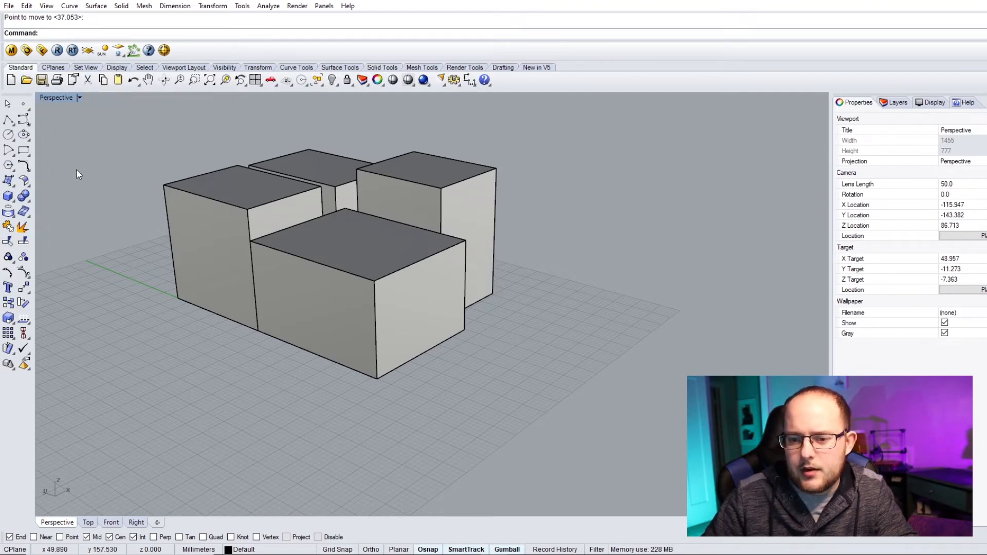
right_click_drag(182, 228, 357, 278)
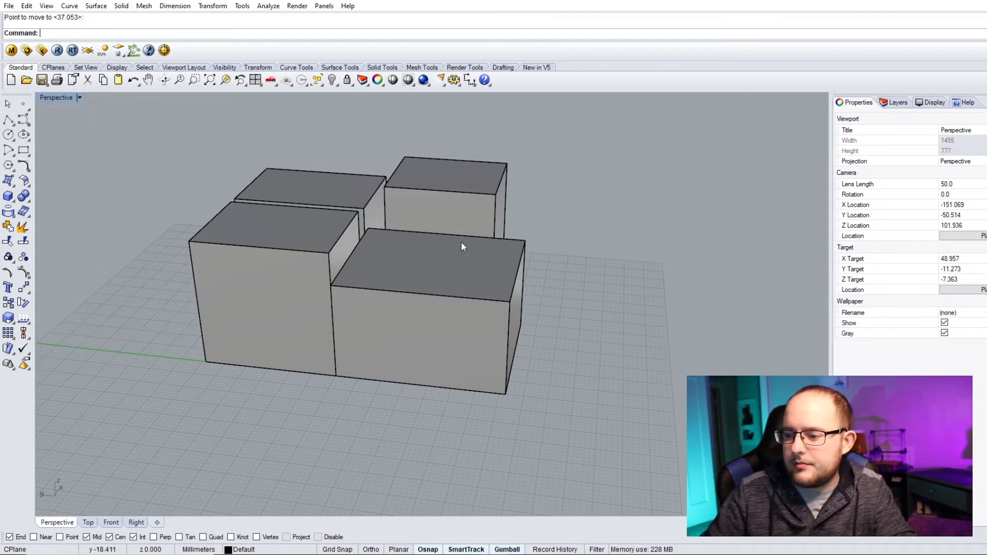
- Select the front-right box and slide it aside with a gumball arrow
left_click(421, 265)
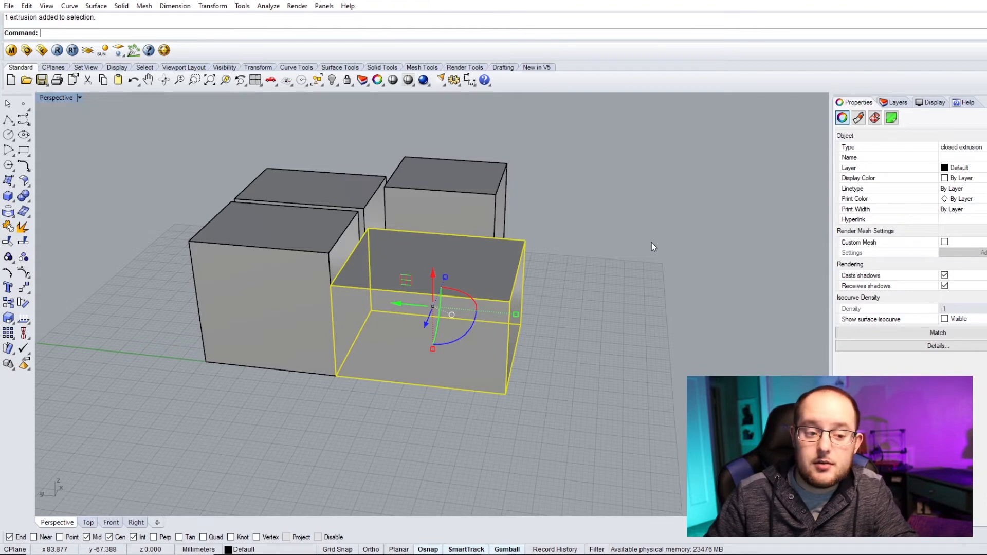
left_click_drag(406, 303, 518, 327)
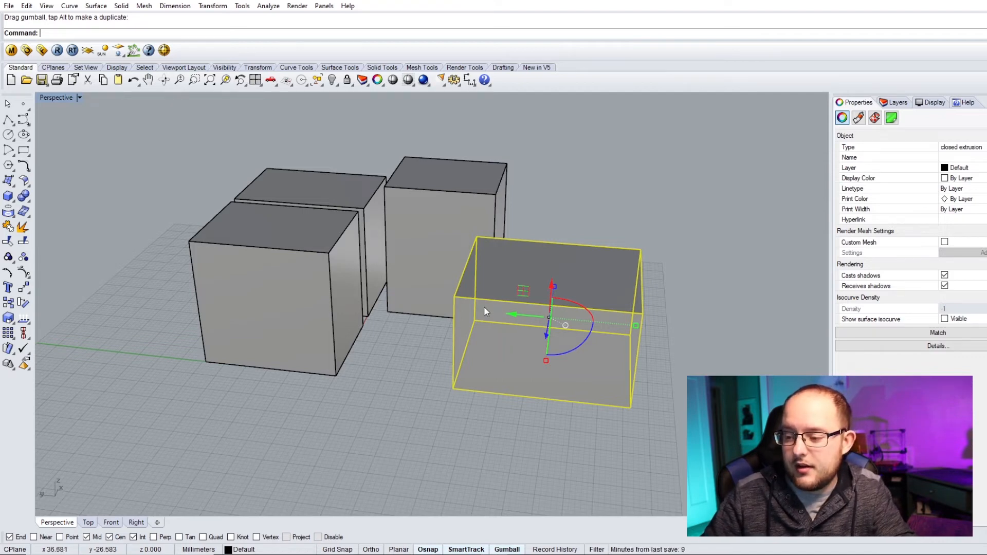
left_click(412, 329)
right_click_drag(432, 331, 473, 335)
- Explode the selected box into its separate surfaces
left_click(447, 332)
type("xplode")
key("Return")
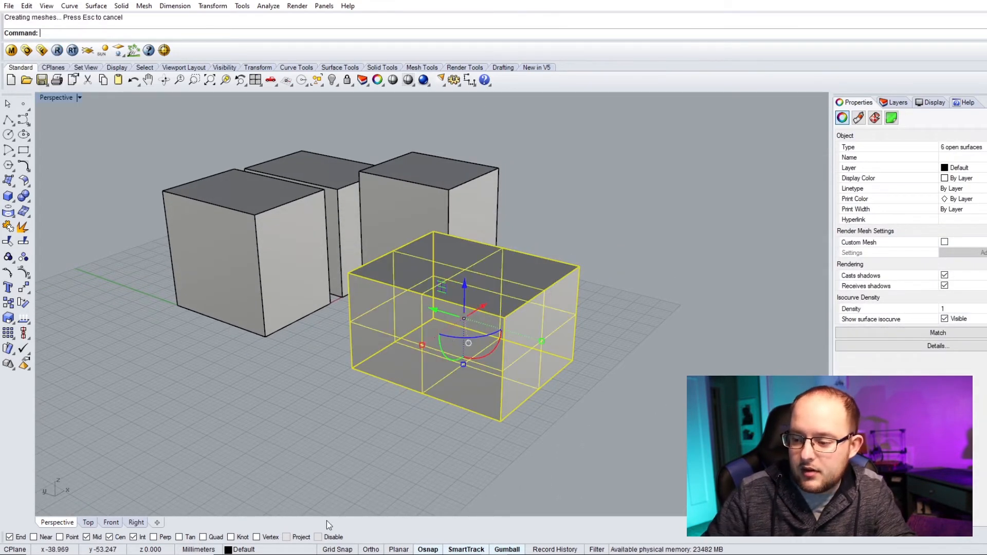
- Select the front surface of the exploded box and delete it
key("Escape")
left_click(404, 328)
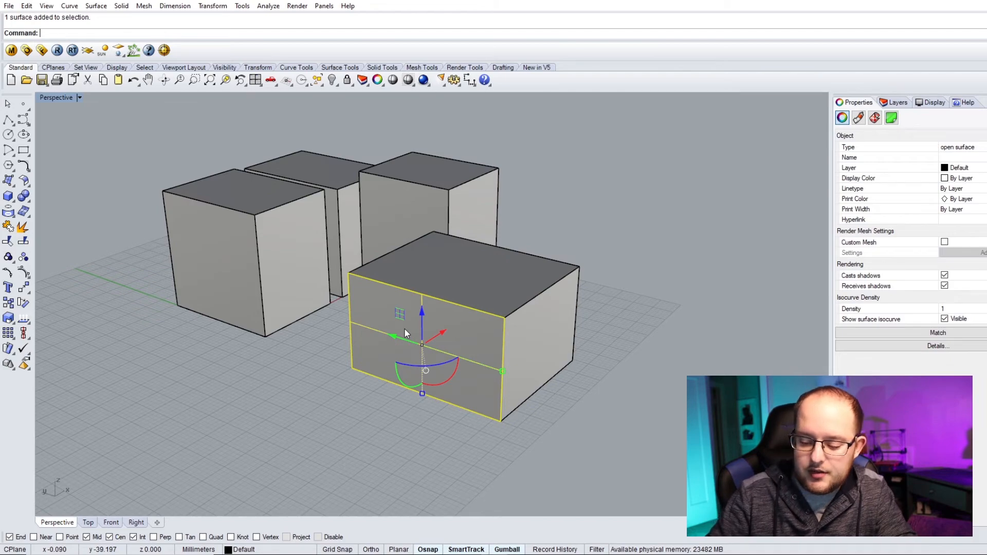
key("Delete")
right_click_drag(409, 326, 461, 356)
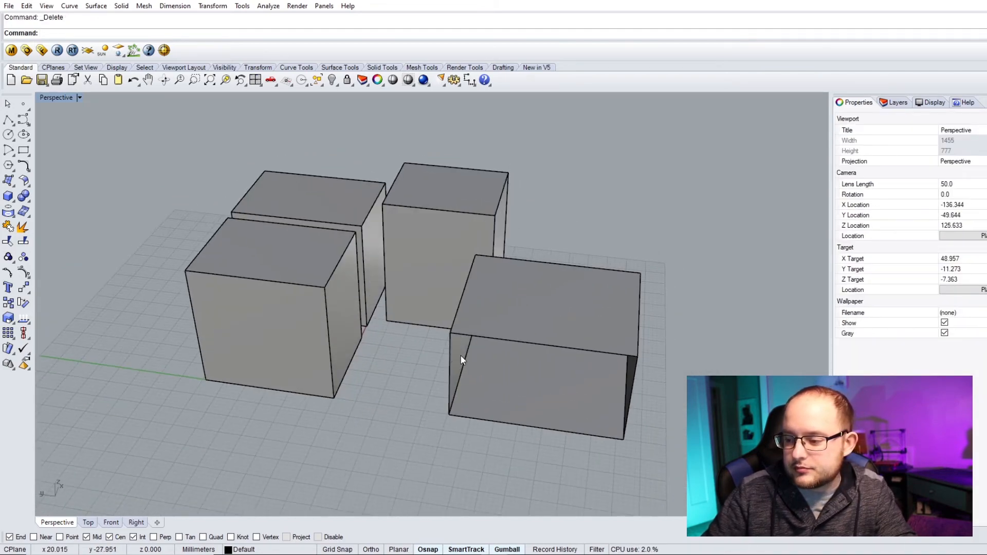
- Examine the opened box from several angles
left_click(568, 304)
scroll(421, 263, "down", 3)
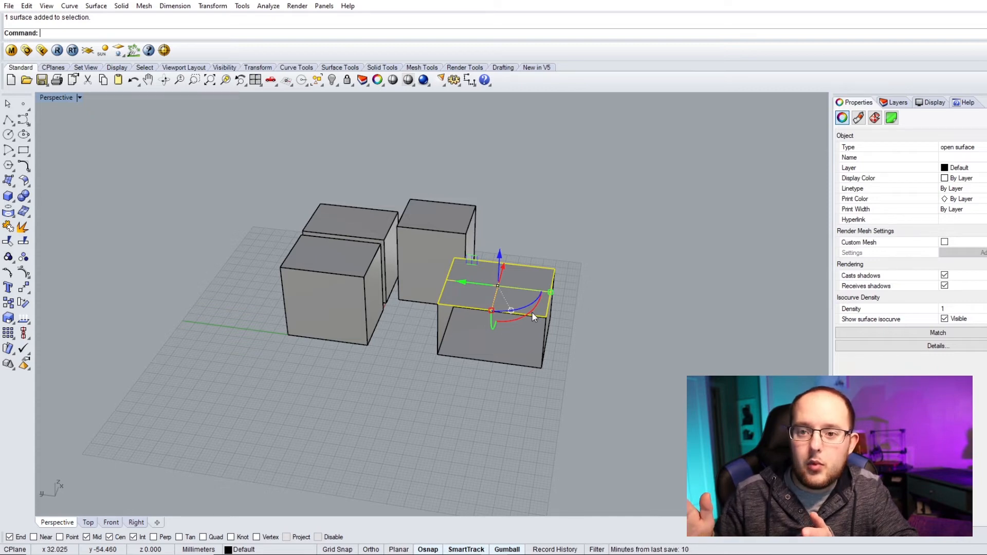
left_click(579, 355)
right_click_drag(578, 354, 365, 239)
scroll(363, 244, "up", 5)
scroll(385, 282, "down", 5)
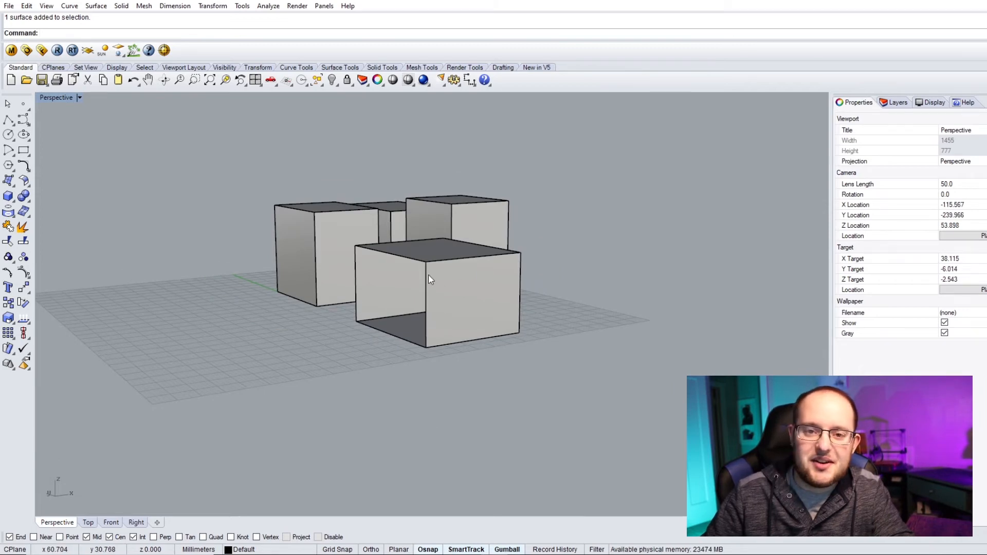
right_click_drag(407, 285, 520, 308)
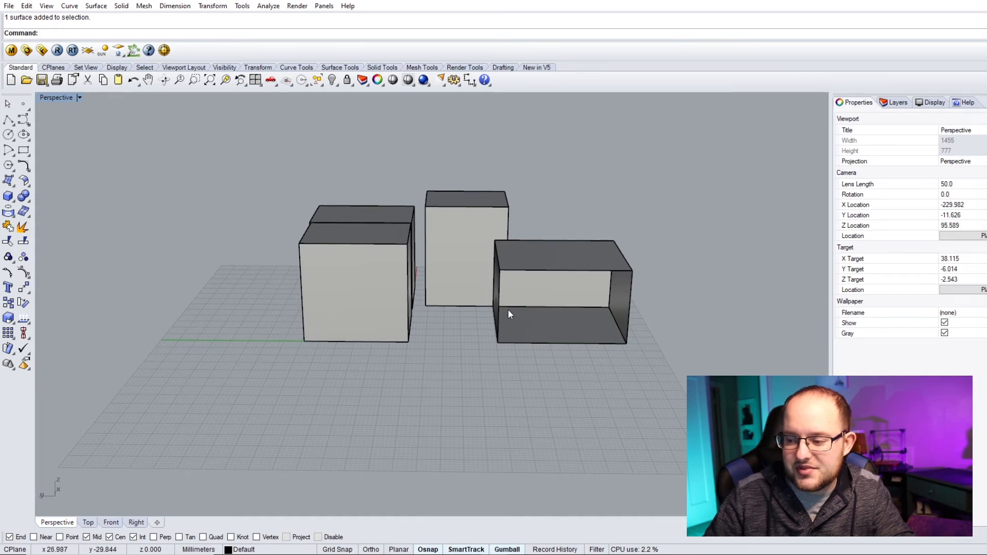
scroll(504, 314, "down", 2)
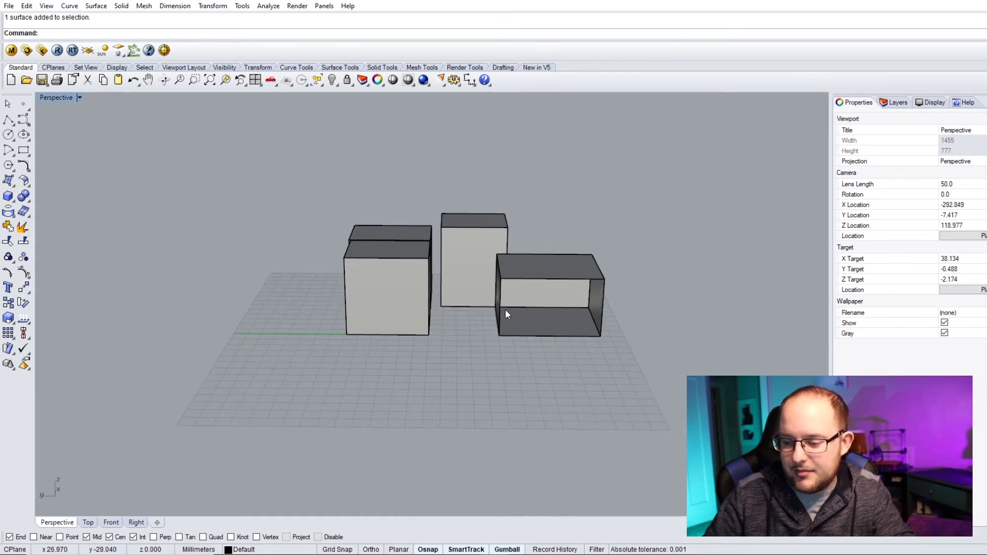
- Undo the surface deletion so the box is a solid again, then clear the selection
key("ctrl+z")
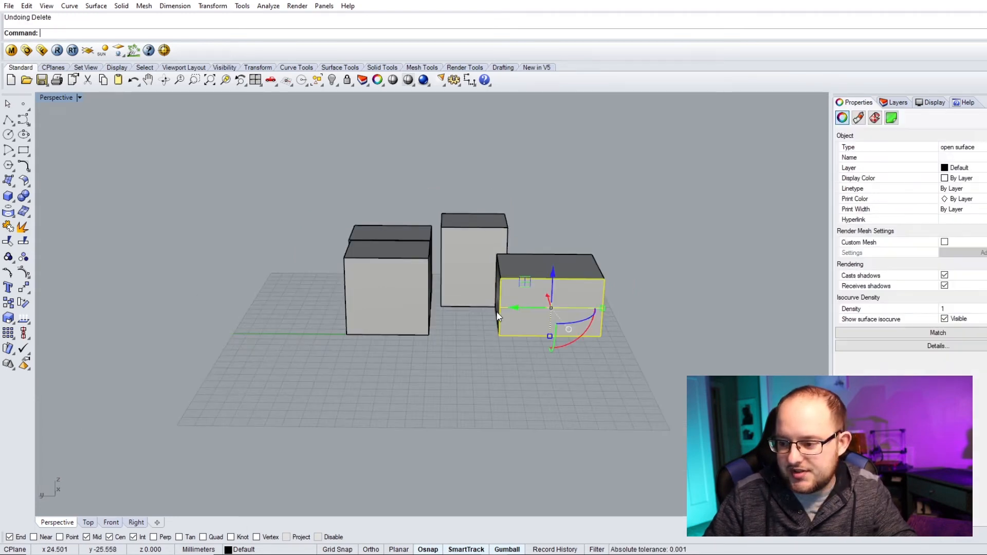
key("Escape")
left_click(563, 297)
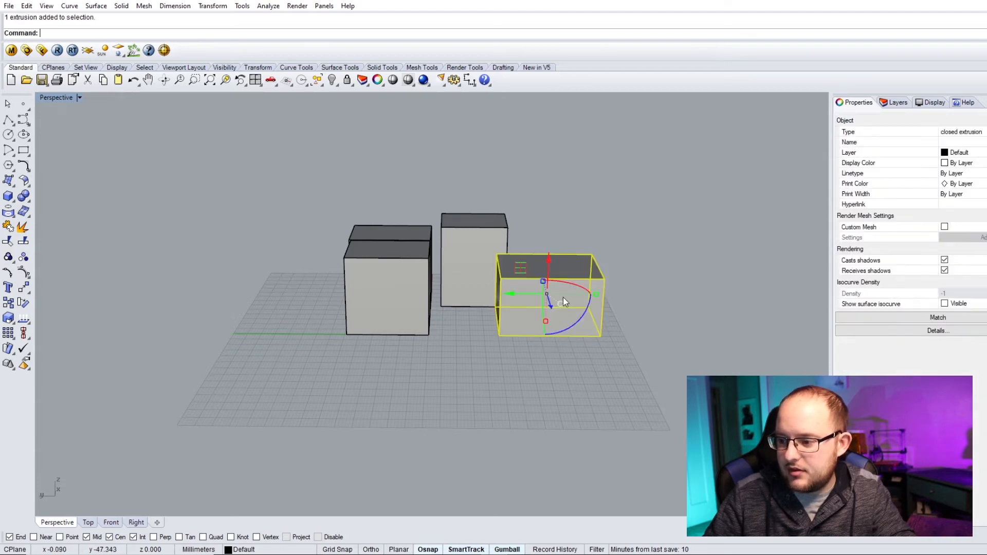
left_click(602, 225)
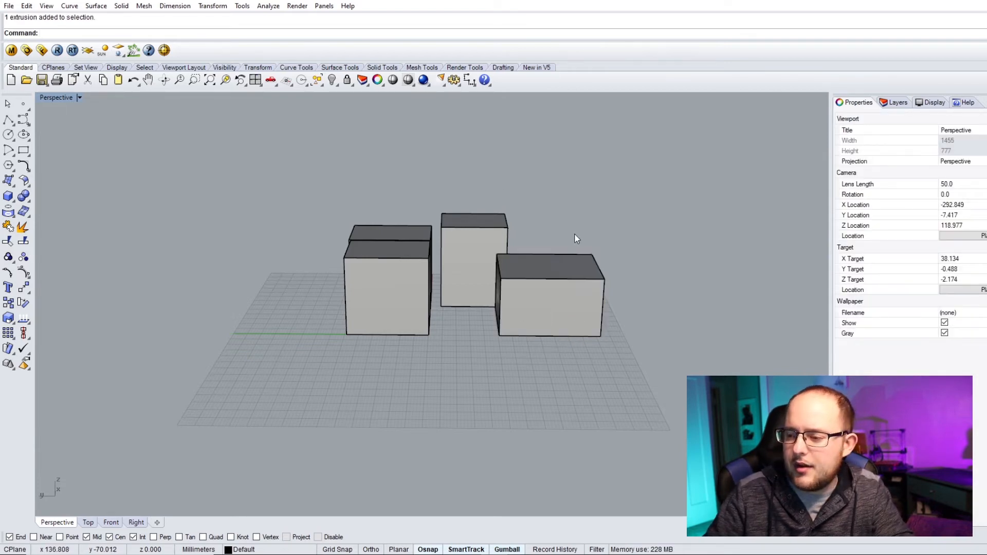
- Select the front-right box and slide it with the gumball so it overlaps the front-left box
right_click_drag(544, 245, 518, 288)
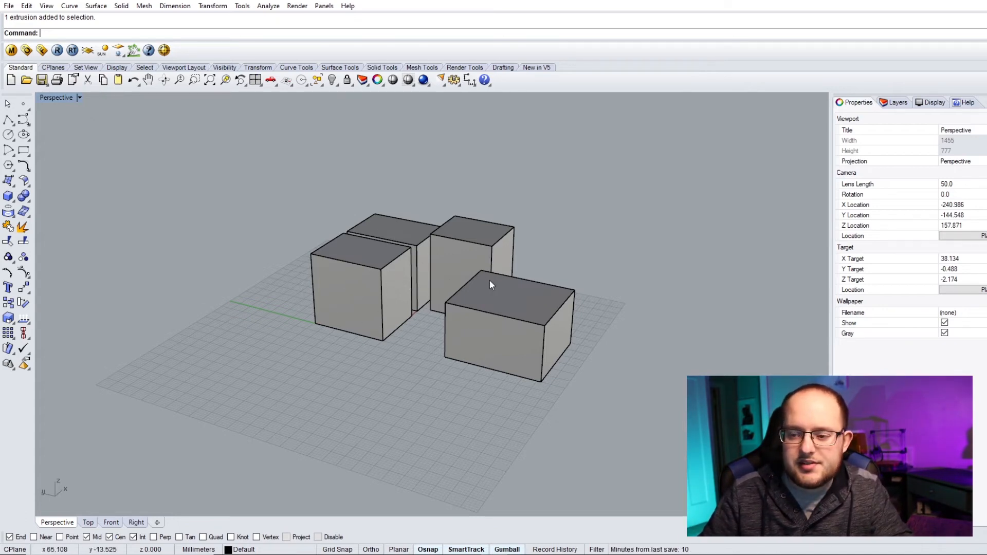
right_click_drag(483, 286, 507, 281)
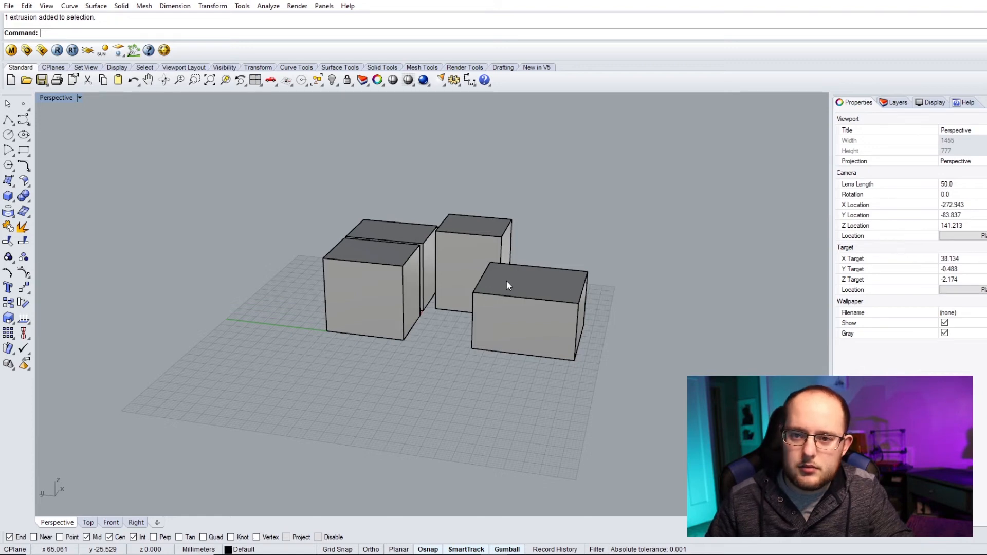
right_click_drag(470, 271, 493, 303)
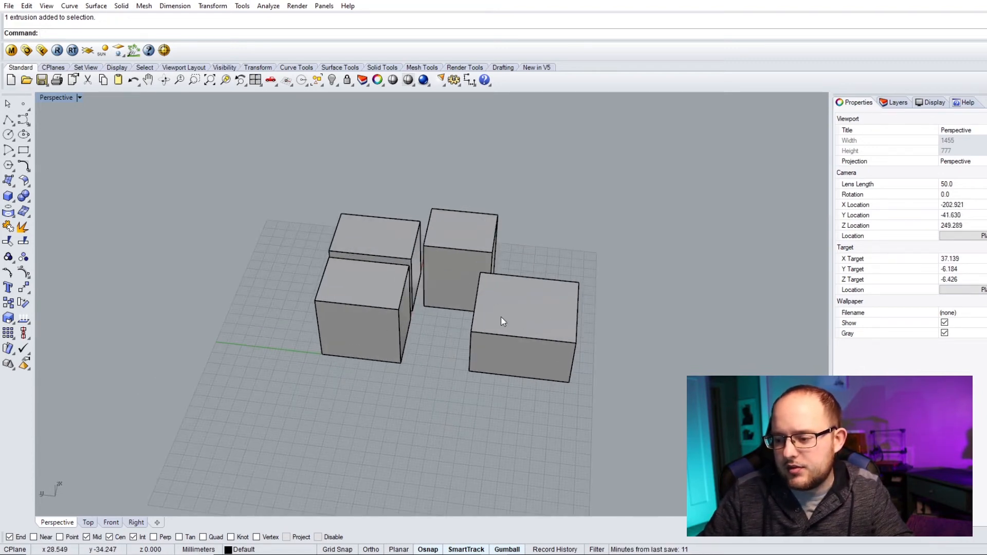
left_click(501, 319)
left_click_drag(522, 353, 521, 380)
left_click_drag(486, 351, 382, 344)
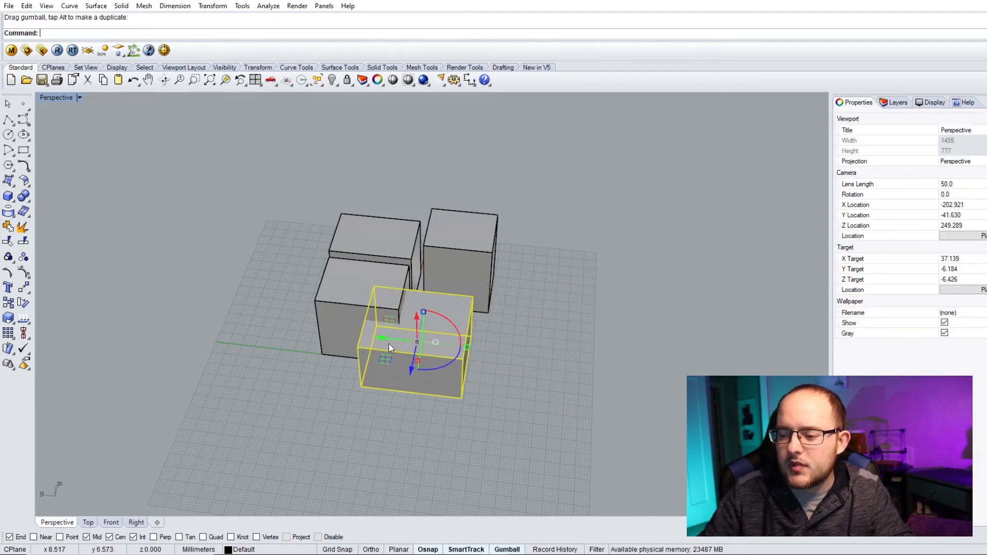
- Boolean union the two overlapping front boxes, then undo the union
left_click(551, 396)
scroll(479, 359, "up", 5)
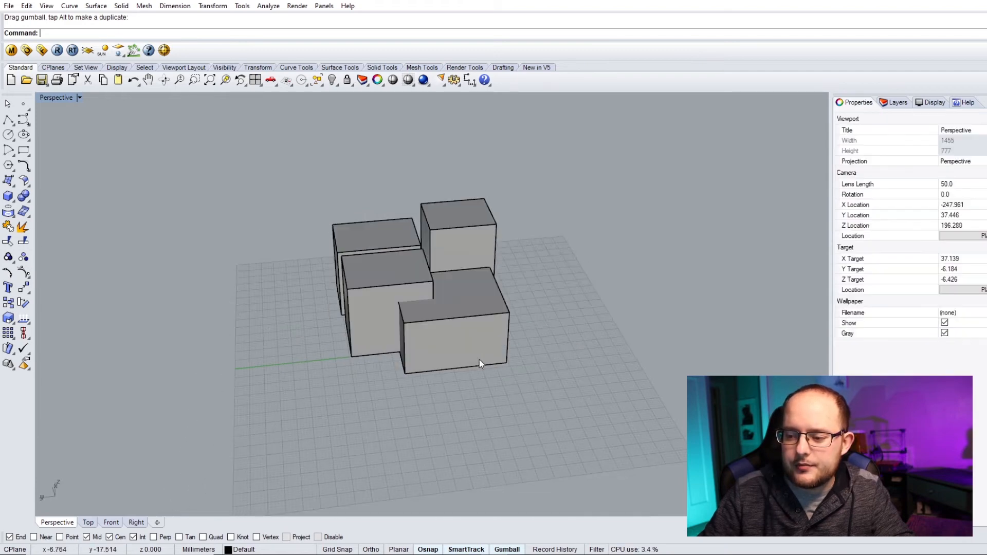
left_click(462, 303)
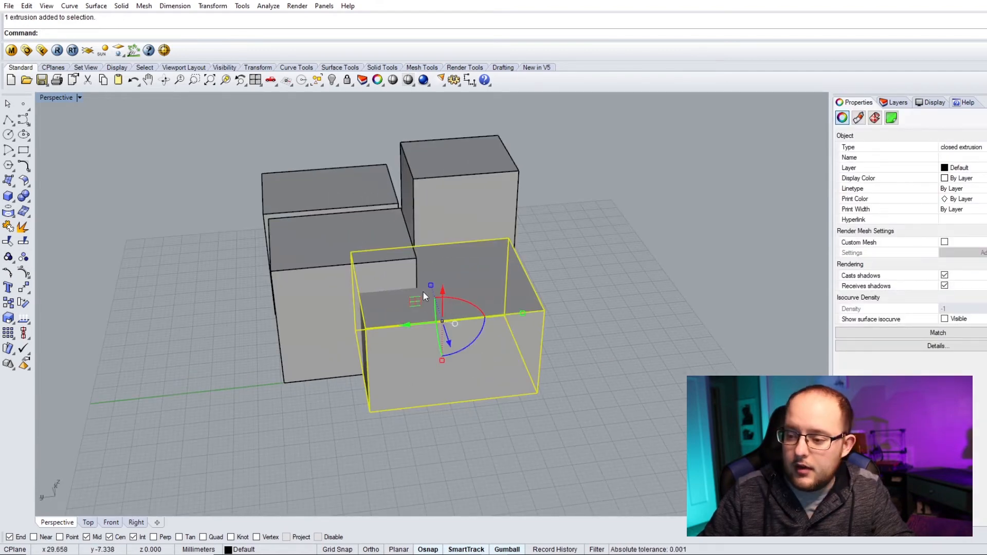
left_click(300, 264, "shift")
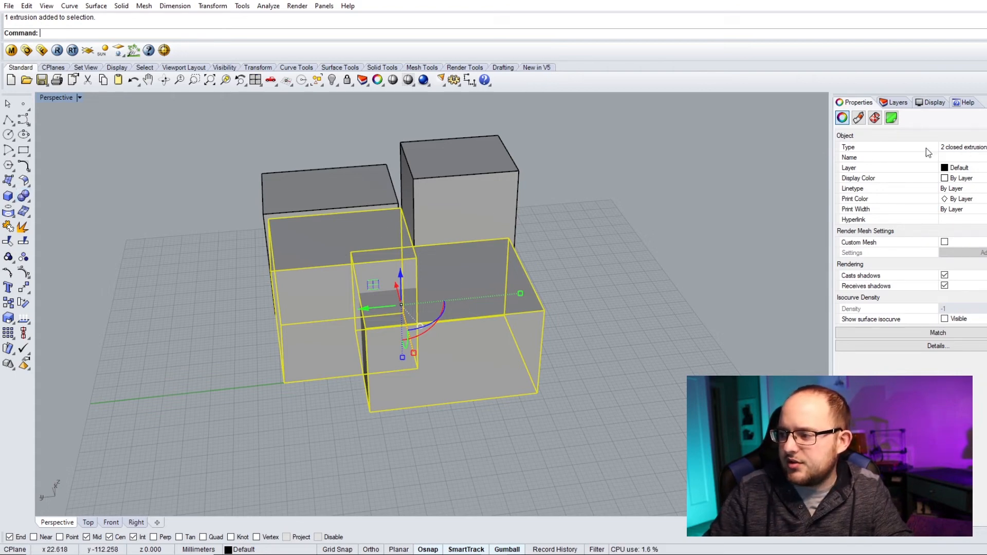
left_click(23, 195)
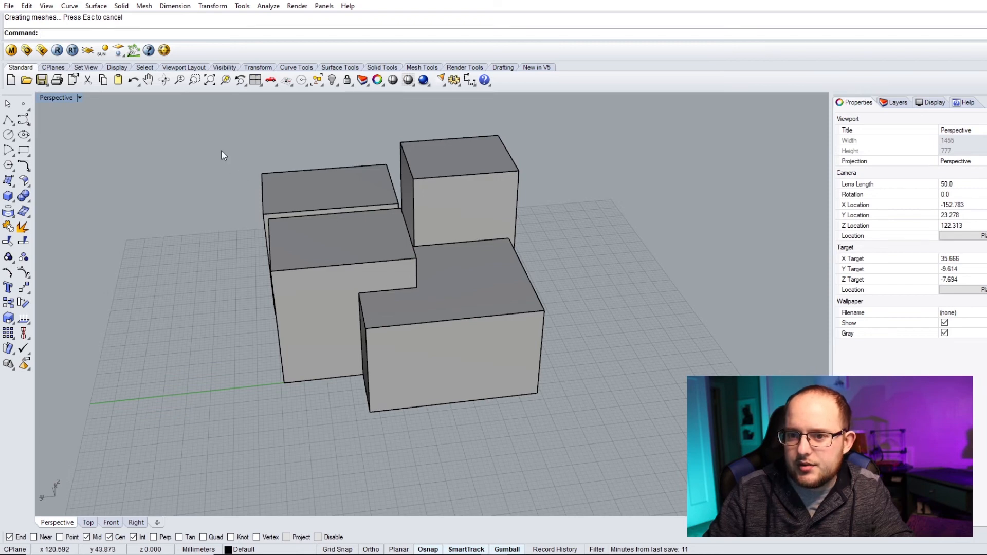
left_click(377, 256)
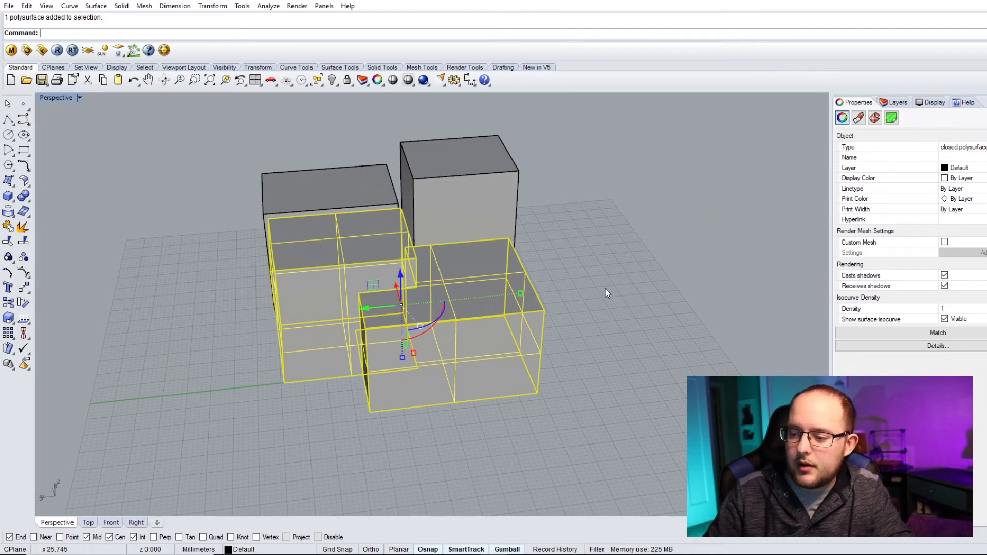
key("Escape")
right_click_drag(529, 302, 436, 289)
key("ctrl+z")
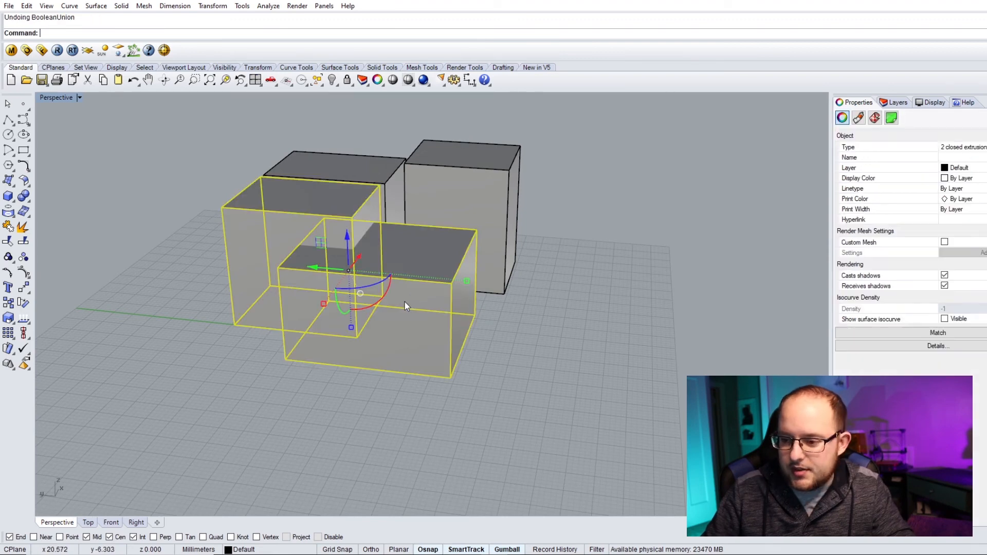
- Boolean difference the front-right box out of the front-left box, keeping the subtracting box
left_click(503, 334)
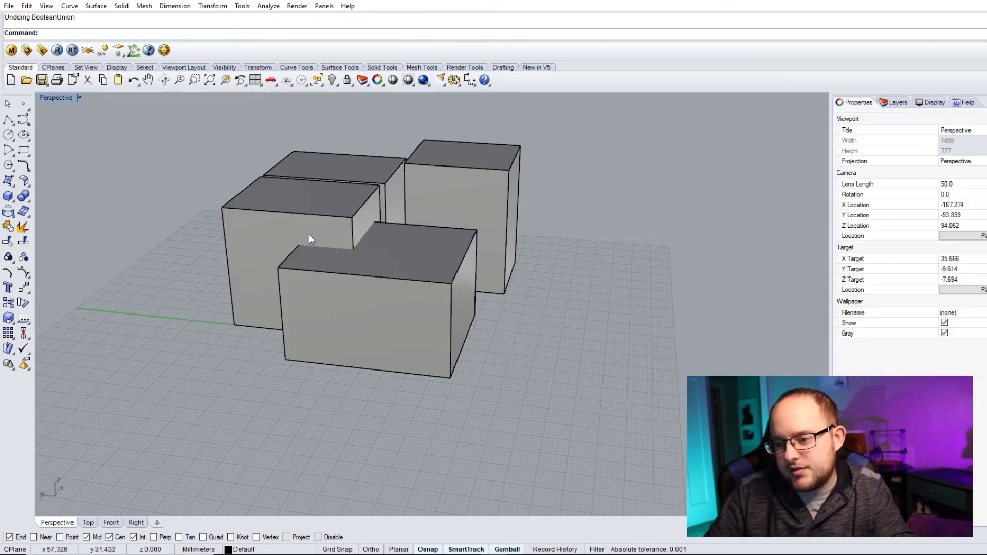
scroll(282, 196, "up", 2)
left_click(282, 196)
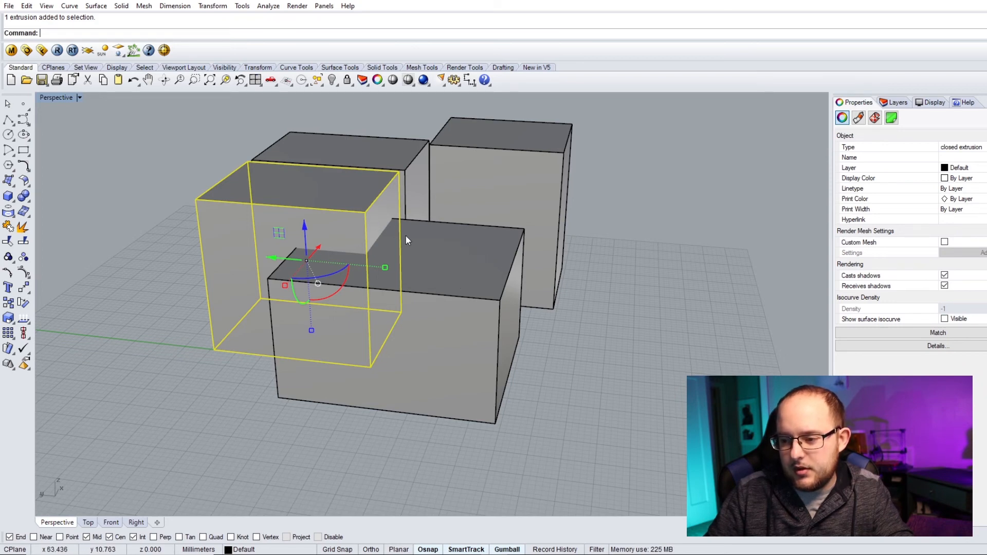
left_click(24, 196)
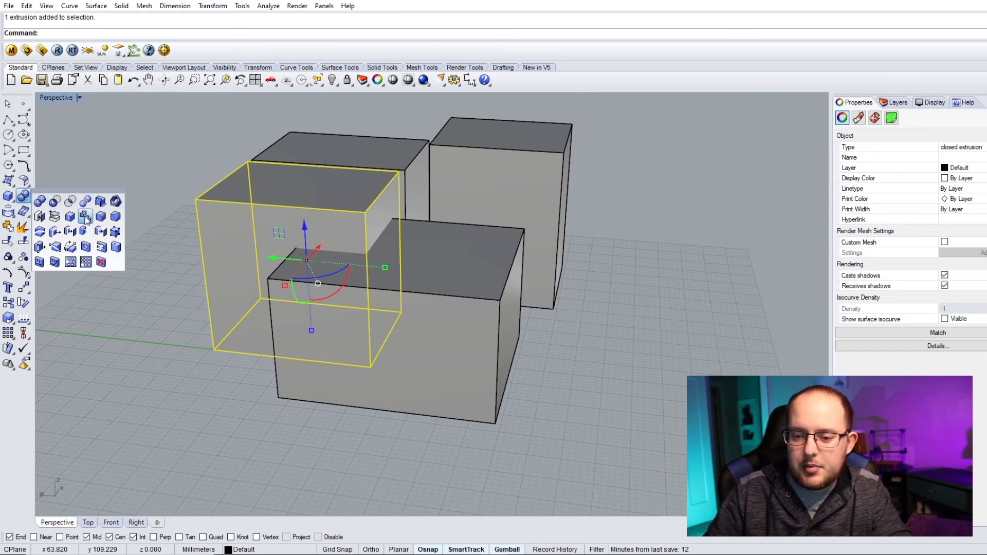
left_click(55, 200)
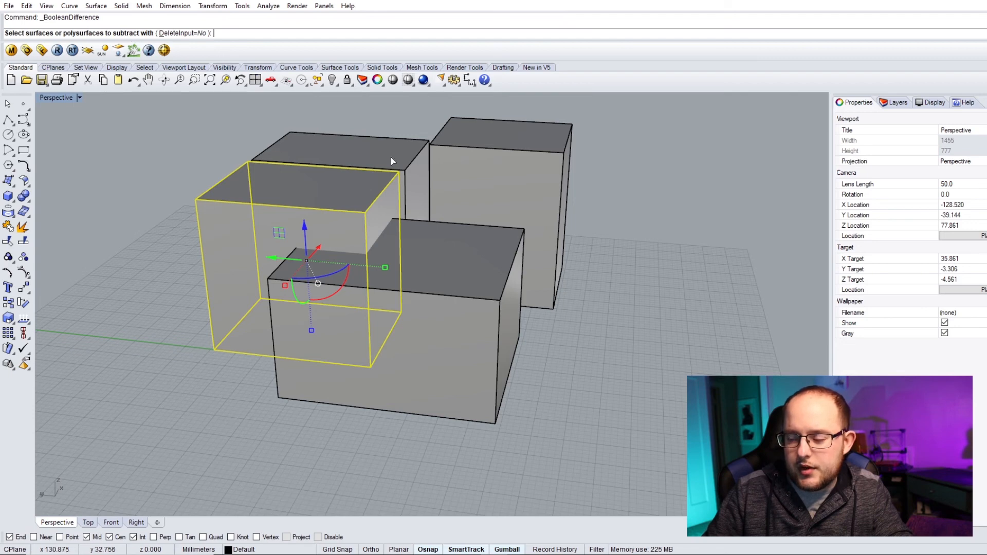
left_click(446, 266)
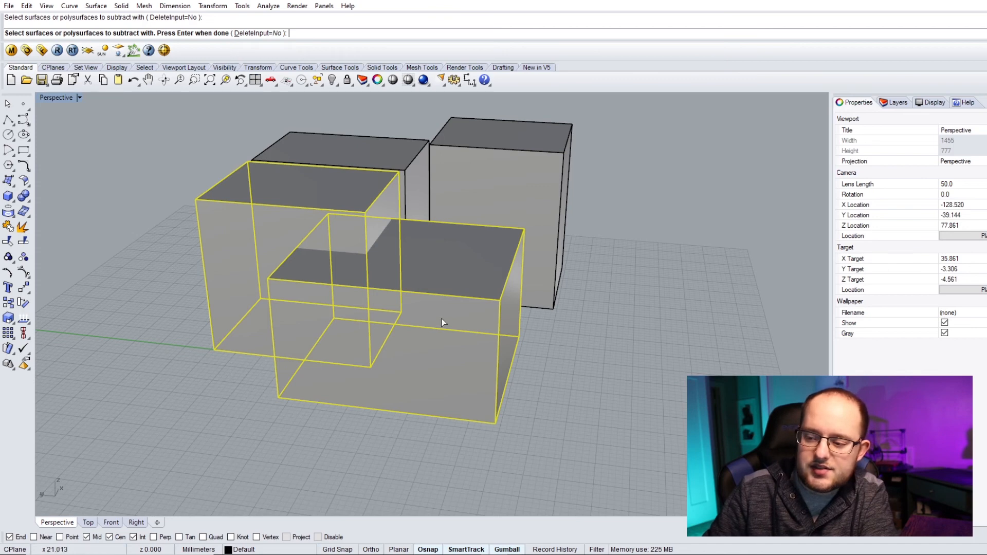
key("Return")
- Slide the front-right box away with the gumball and orbit around to inspect the notch cut into the front-left box
left_click(454, 273)
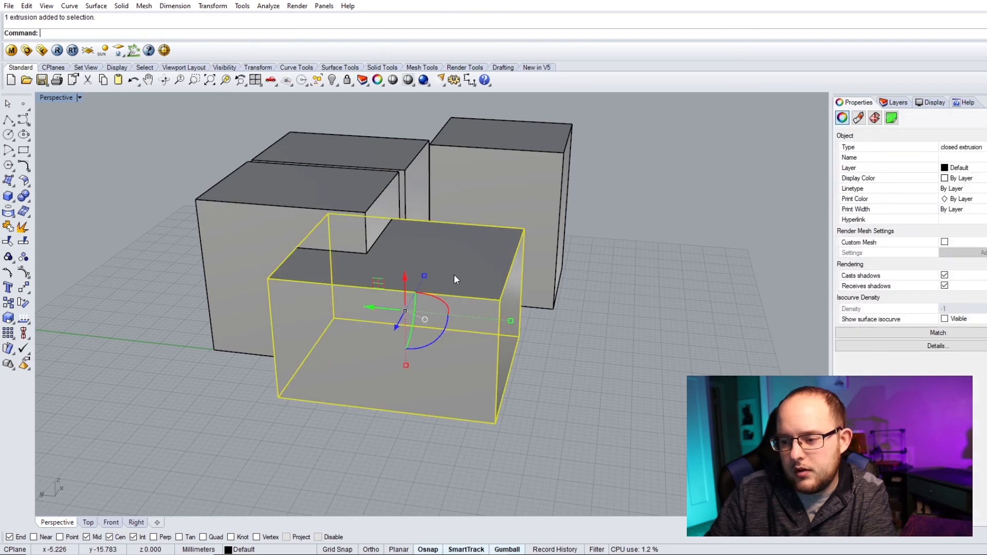
left_click_drag(371, 313, 545, 331)
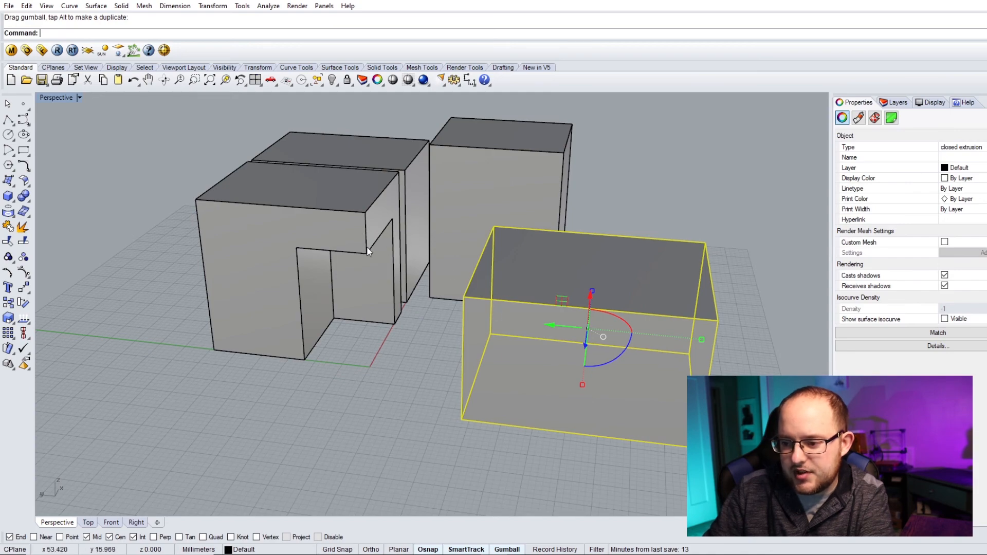
right_click_drag(354, 245, 432, 267)
left_click(493, 353)
right_click_drag(494, 353, 435, 244)
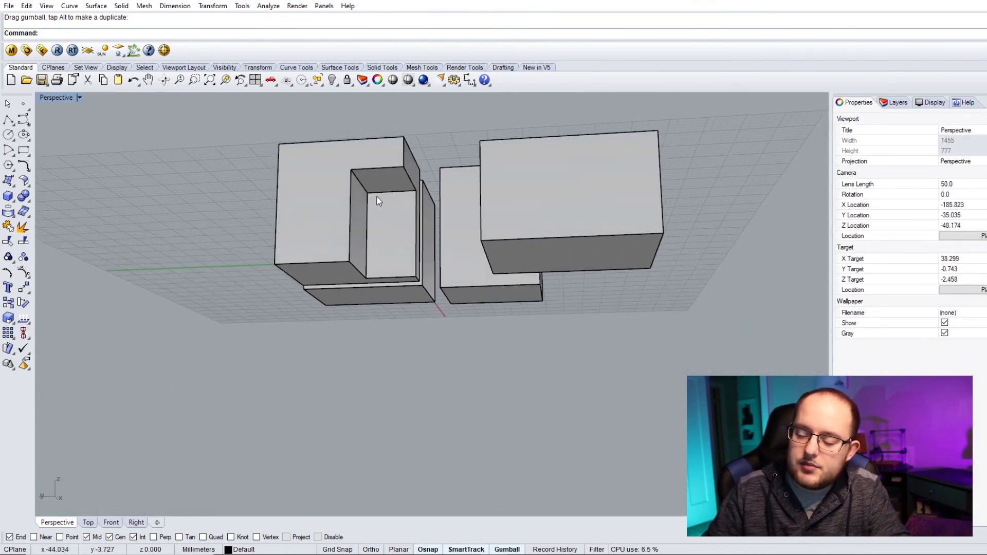
right_click_drag(372, 188, 329, 266)
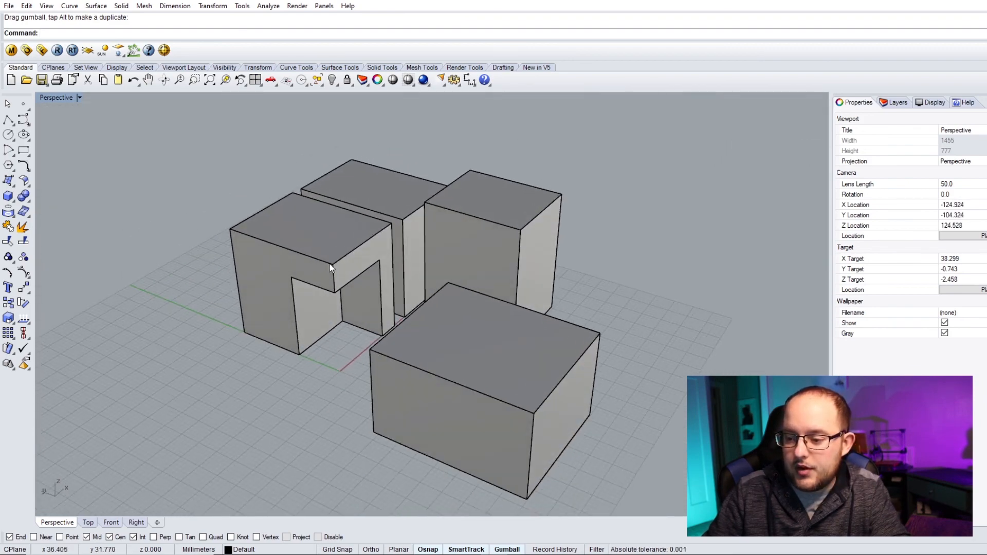
left_click(329, 266)
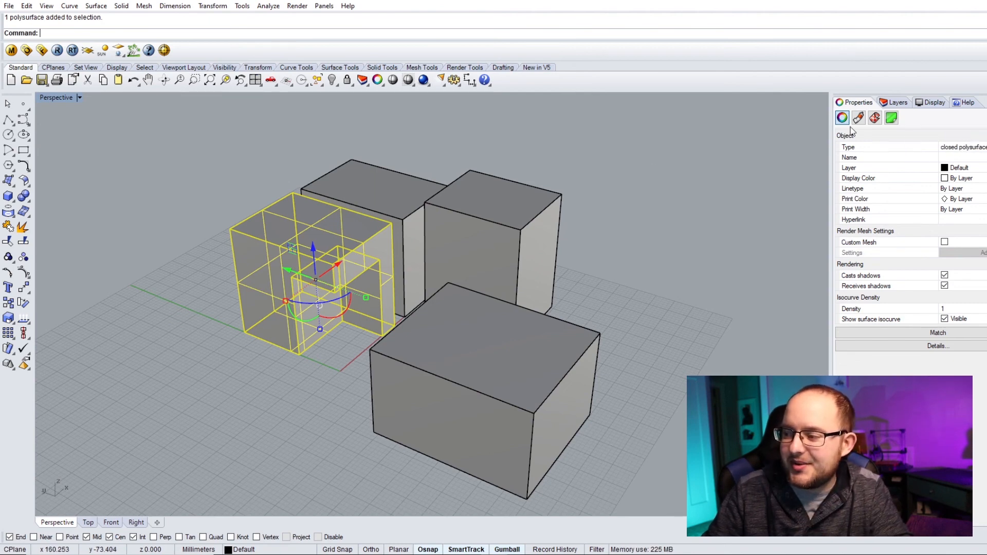
left_click(452, 146)
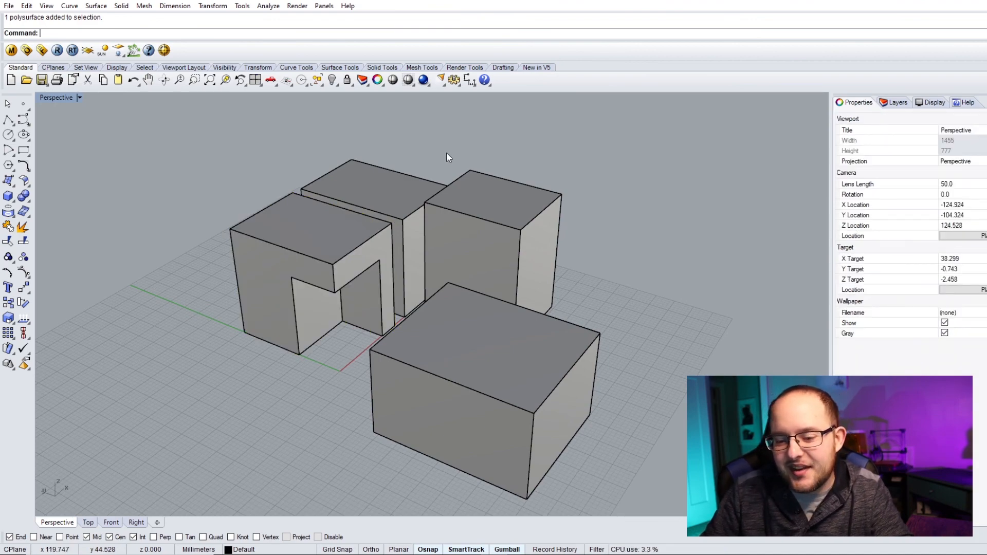
- Undo the gumball move so the front-right box sits back in the notch, then clear the selection
right_click_drag(440, 274, 468, 280)
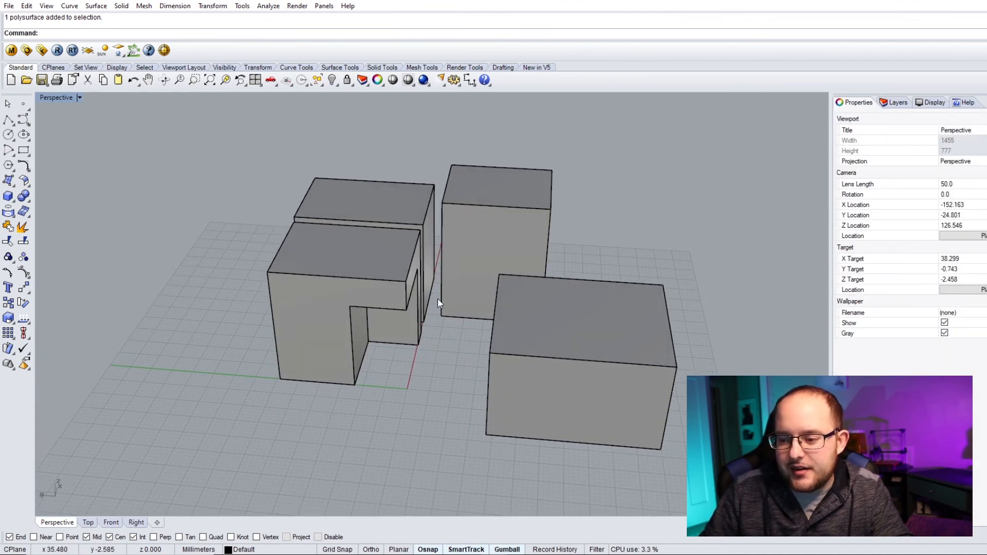
key("ctrl+z")
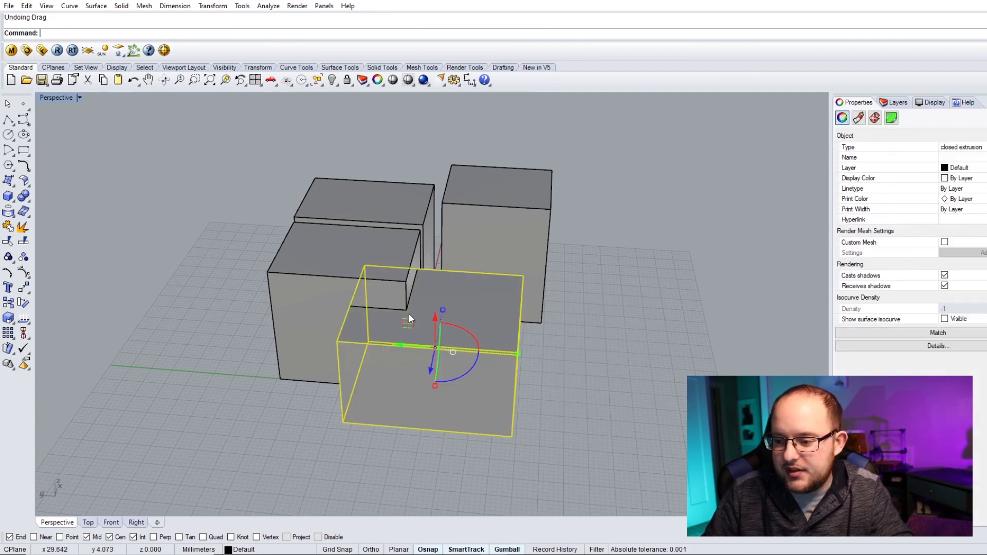
left_click(583, 349)
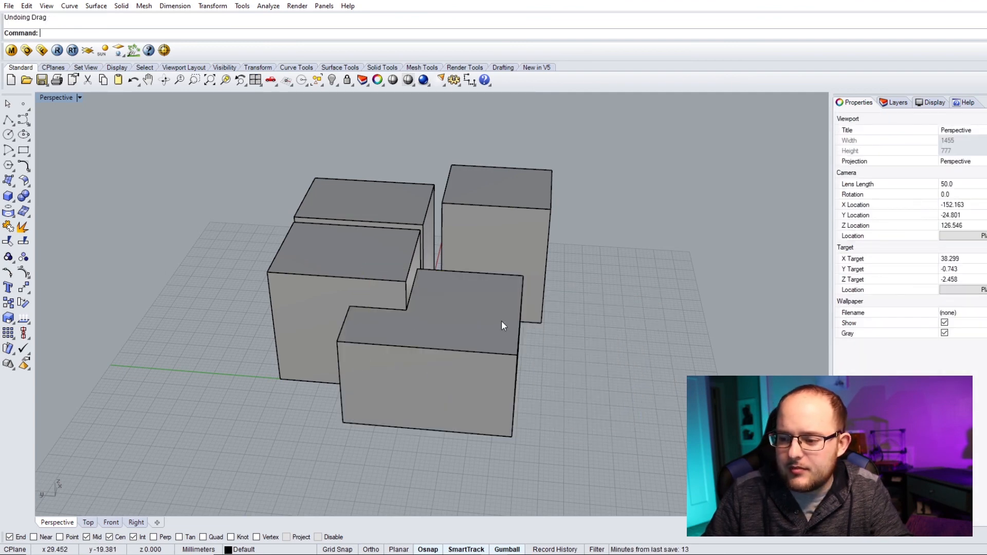